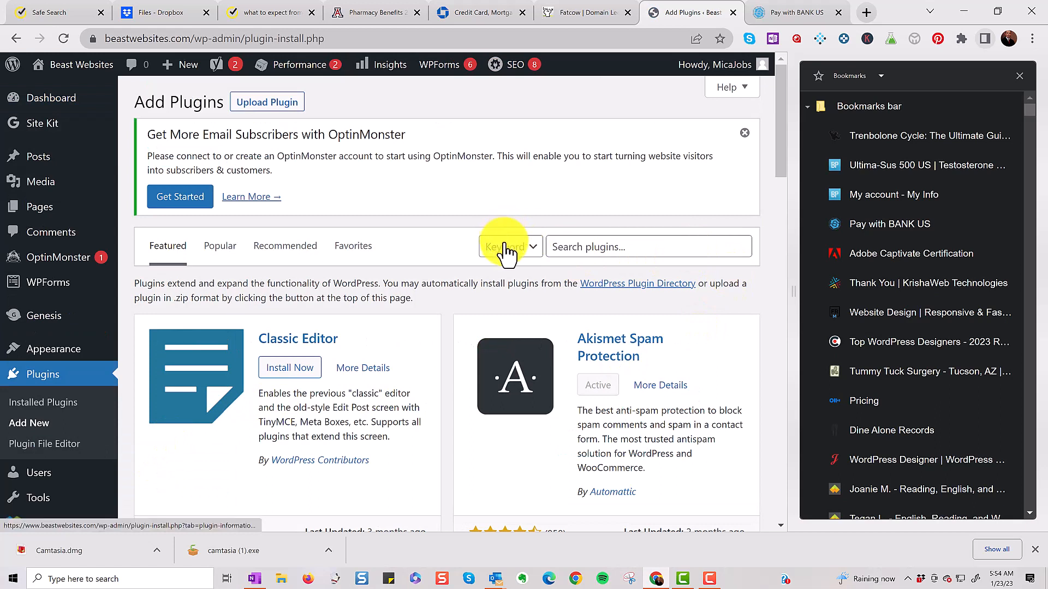
Search the plugin directory for "visual composer"
left_click(628, 251)
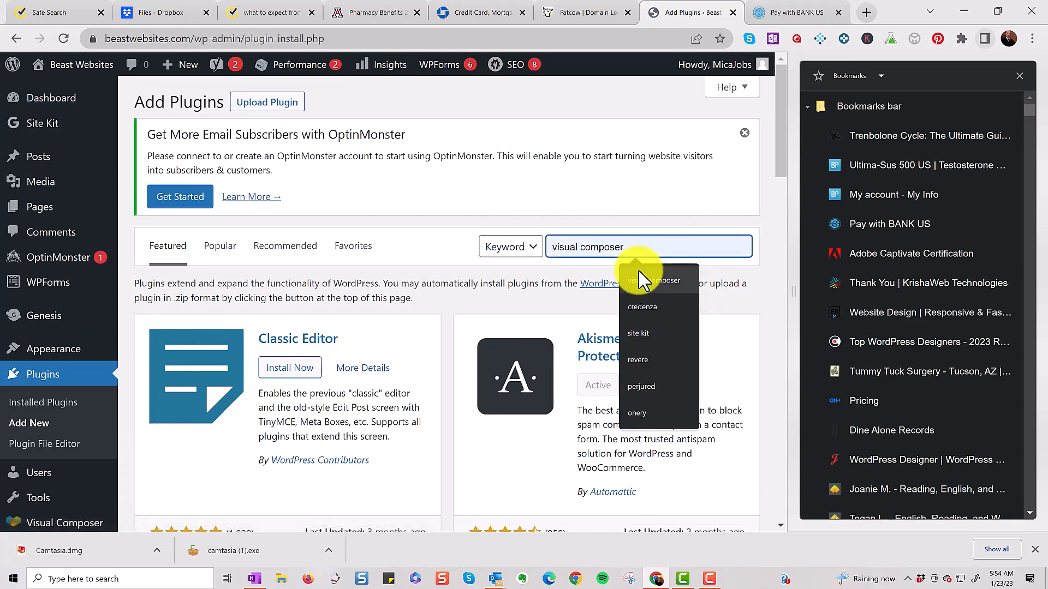
left_click(648, 284)
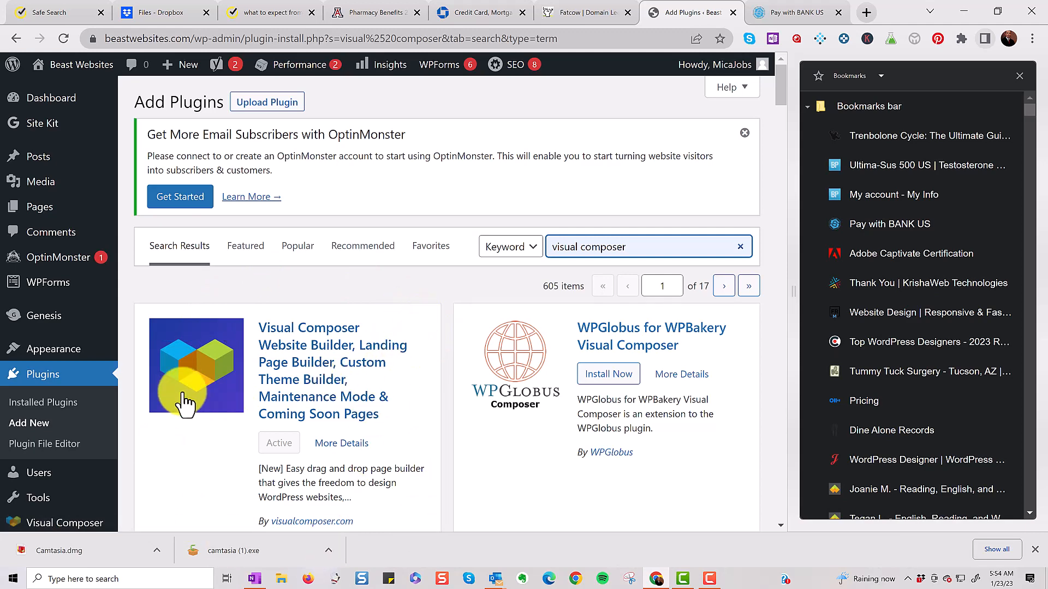
Open the Global Templates page of the Visual Composer plugin
mouse_move(55, 269)
scroll(51, 278, "down", 4)
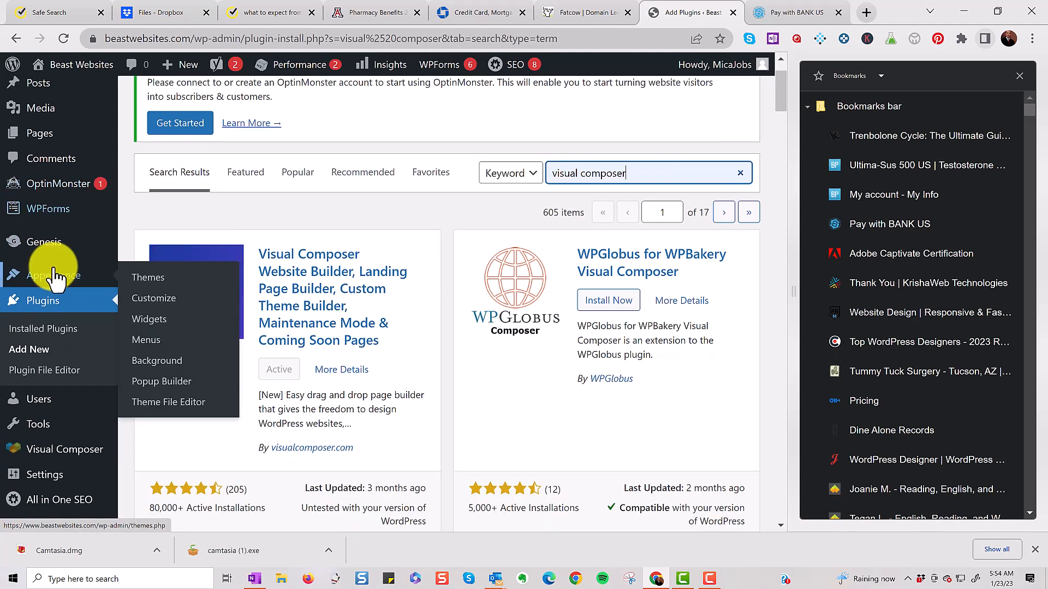
mouse_move(79, 338)
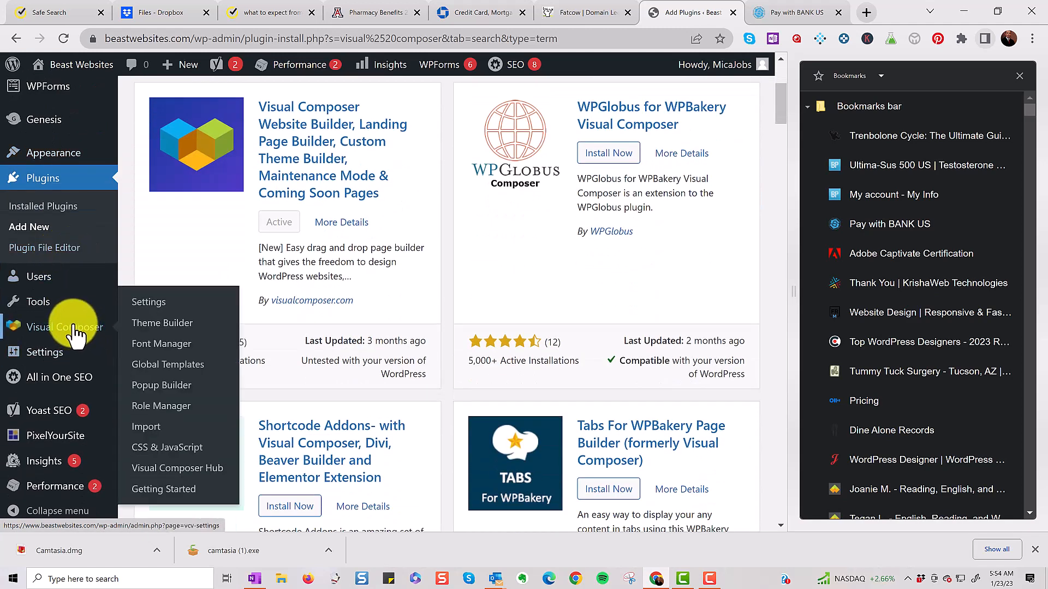
left_click(171, 371)
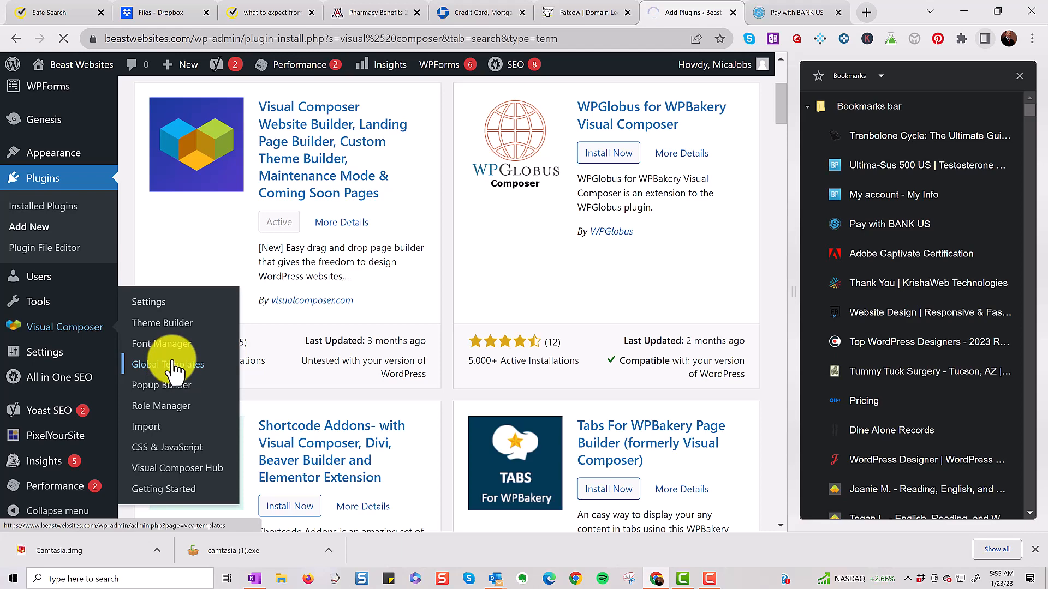
left_click(172, 366)
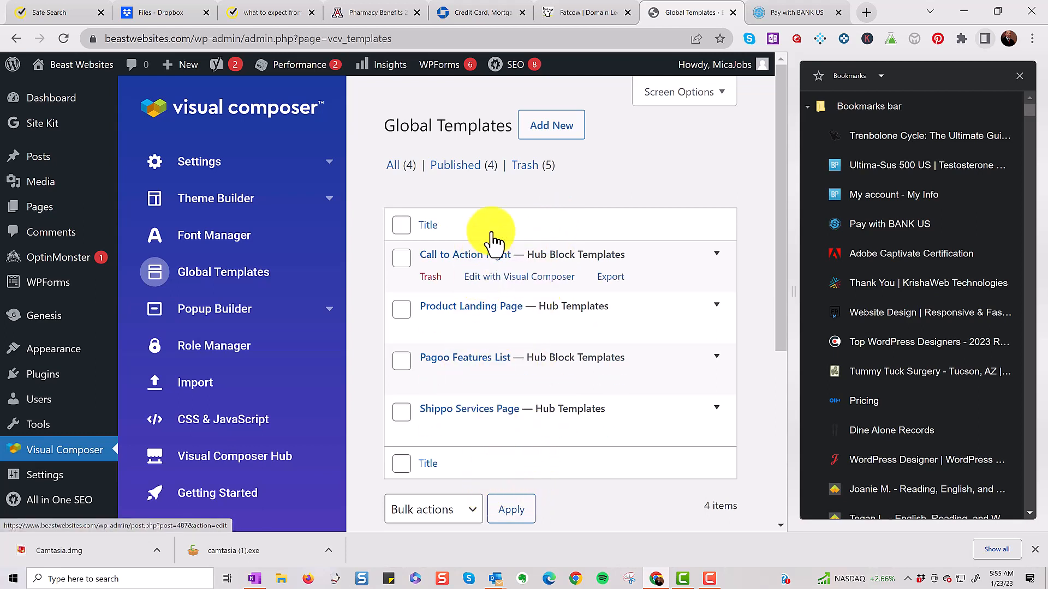
Create a new global template titled "The Devil was Here" and start building it in the editor
left_click(560, 136)
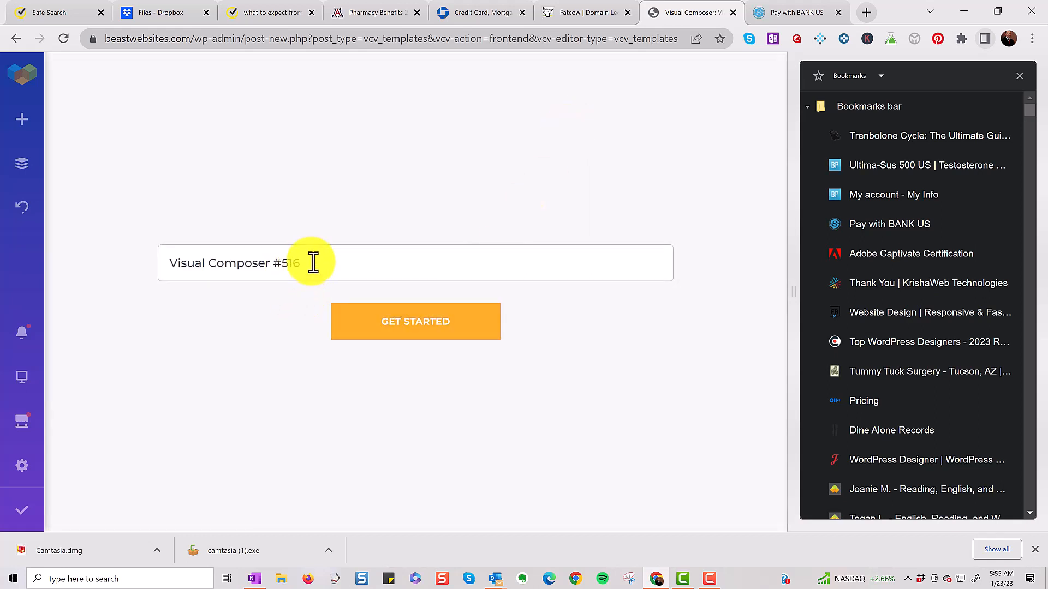
left_click_drag(313, 263, 2, 307)
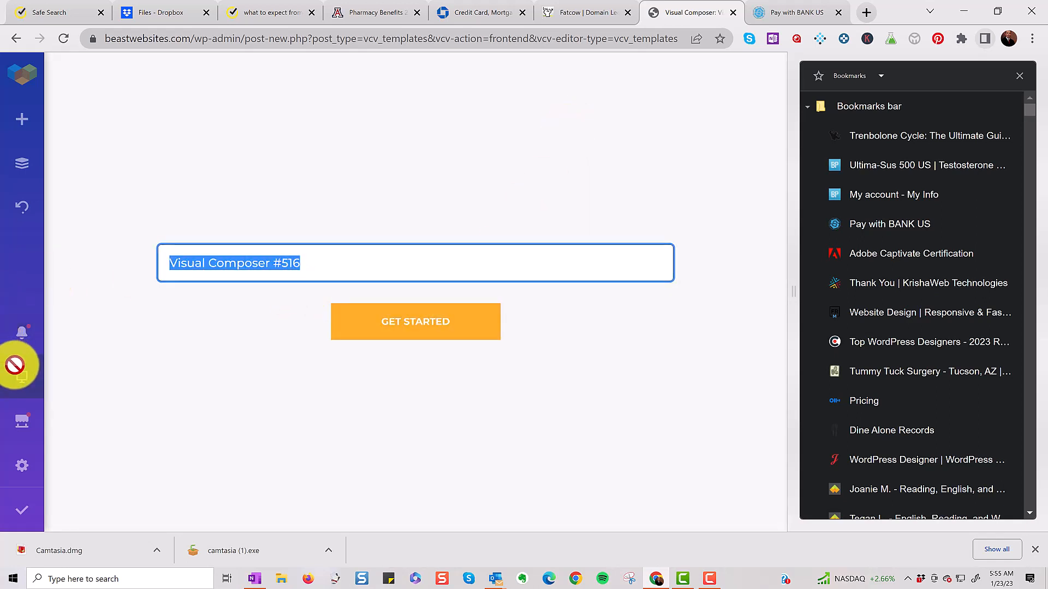
type("The Devil was Her")
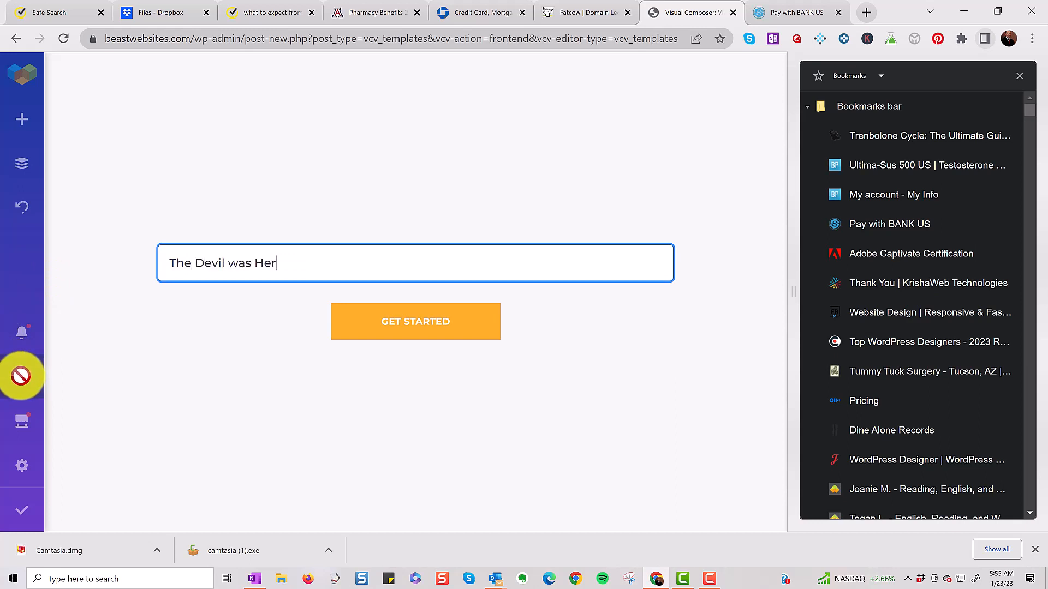
type("e")
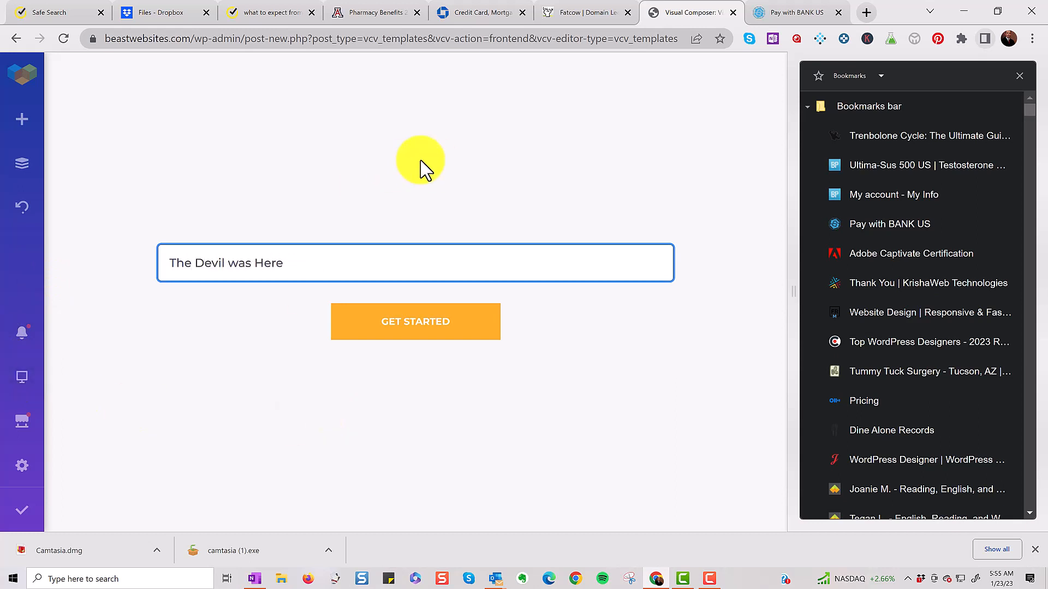
left_click(431, 330)
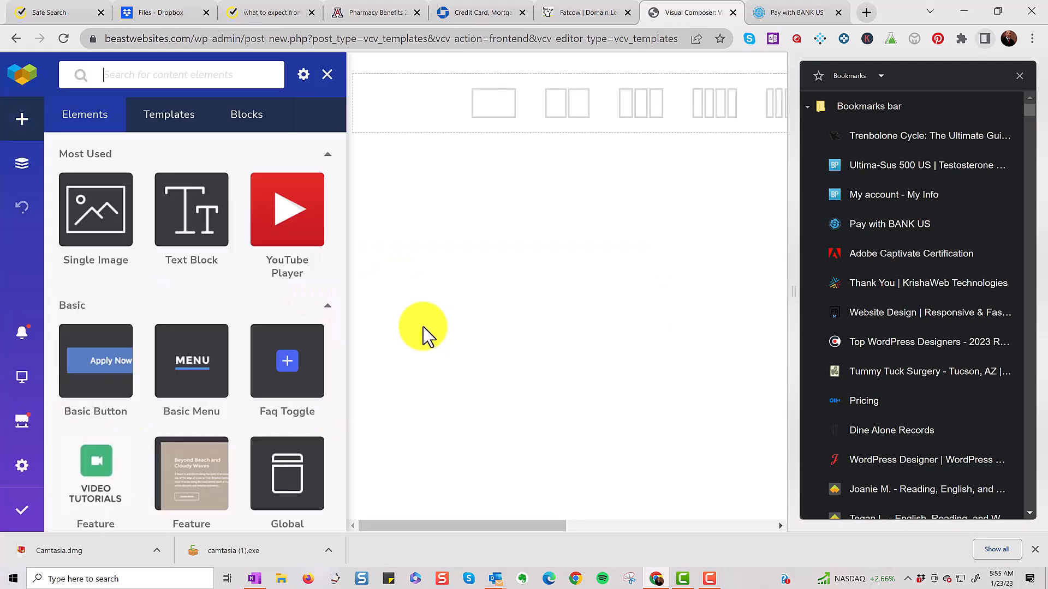
Close the browser's bookmarks side panel and add a one-column row containing a Single Image element to the template
left_click(1019, 76)
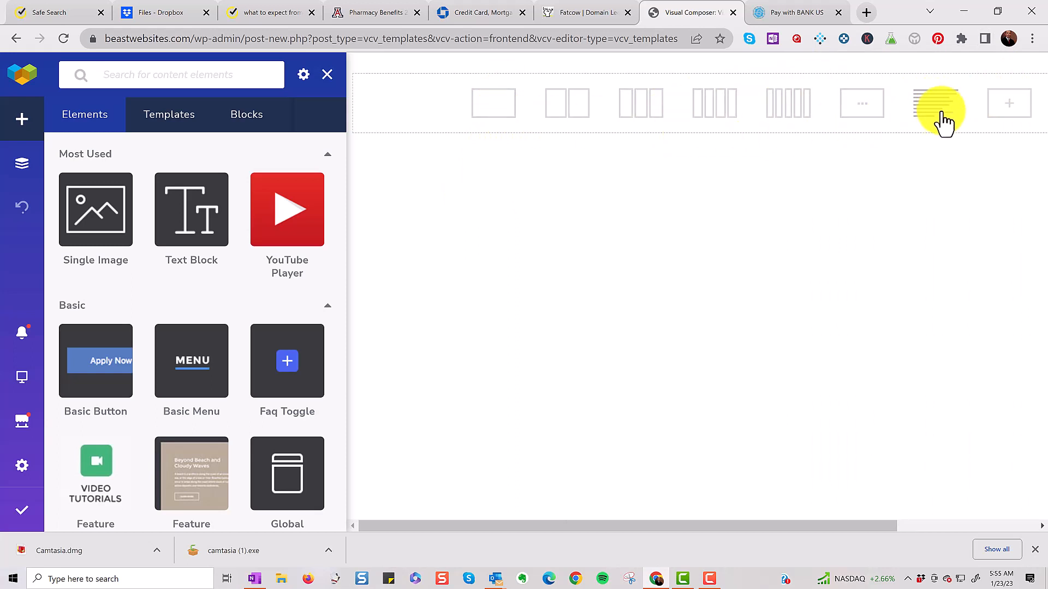
left_click(493, 109)
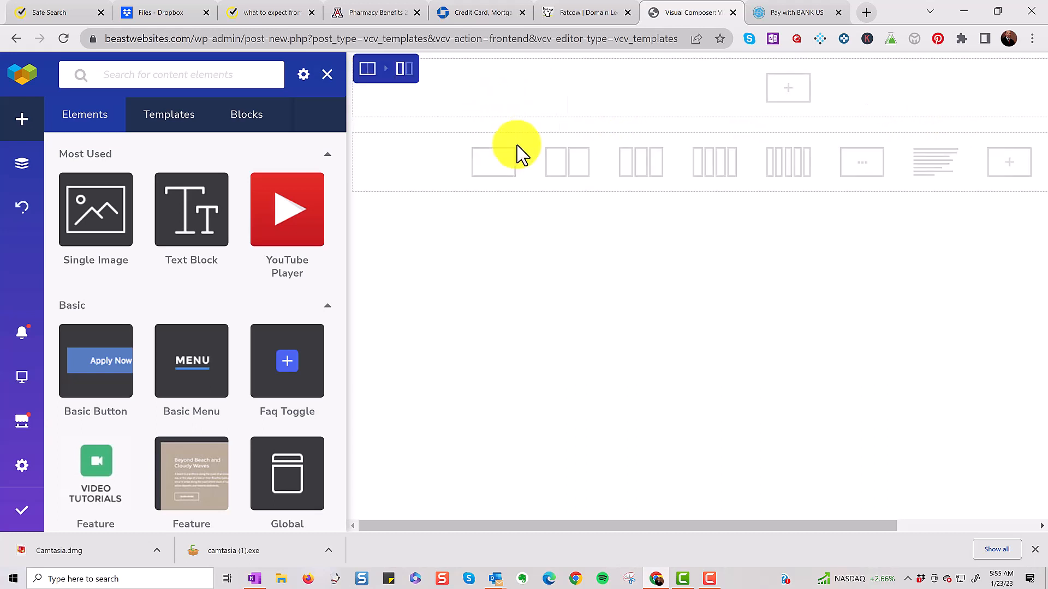
left_click(791, 98)
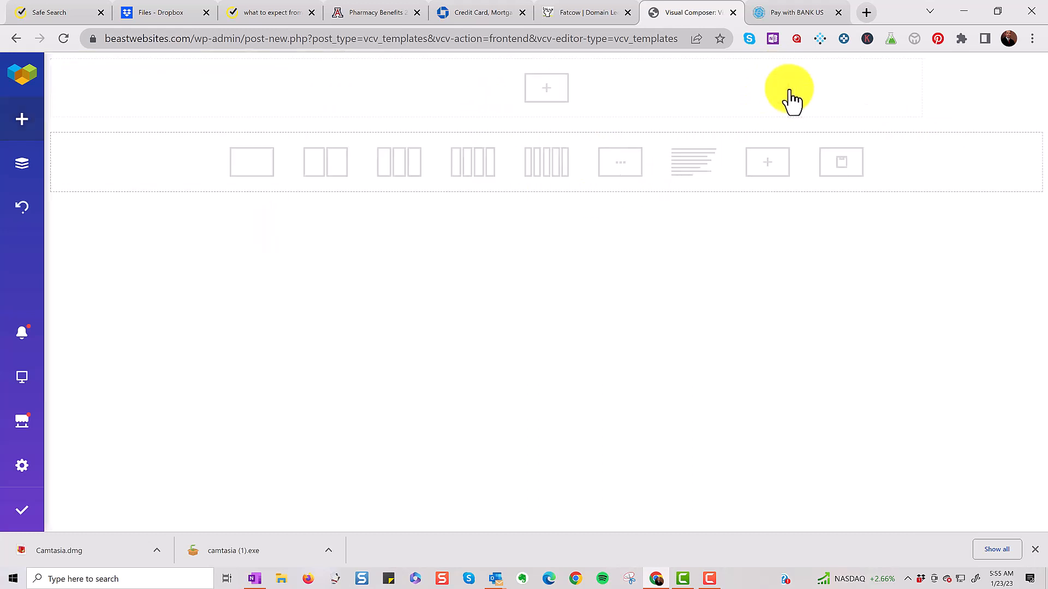
mouse_move(115, 218)
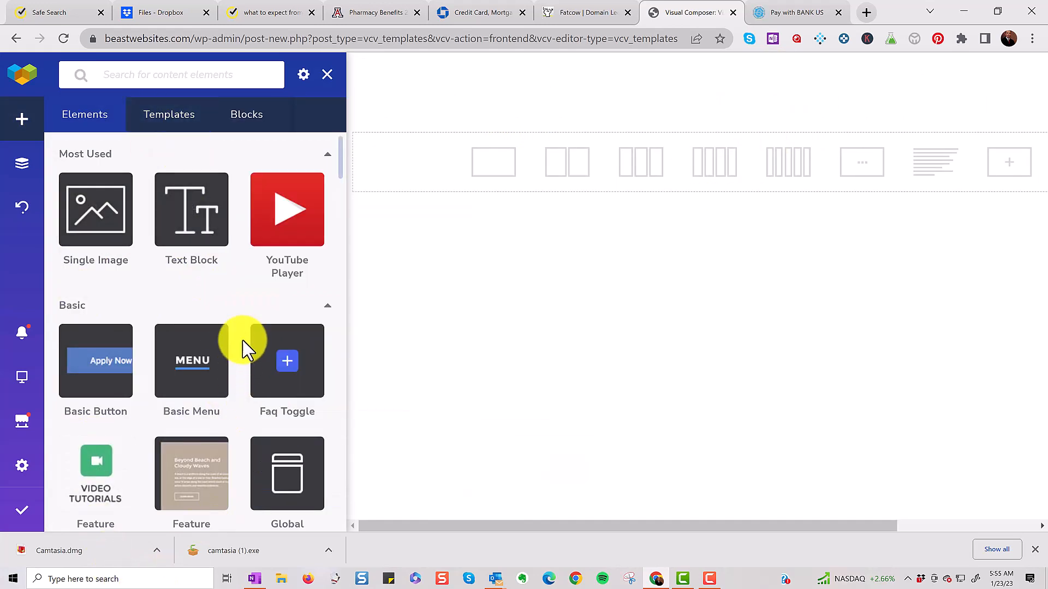
mouse_move(267, 265)
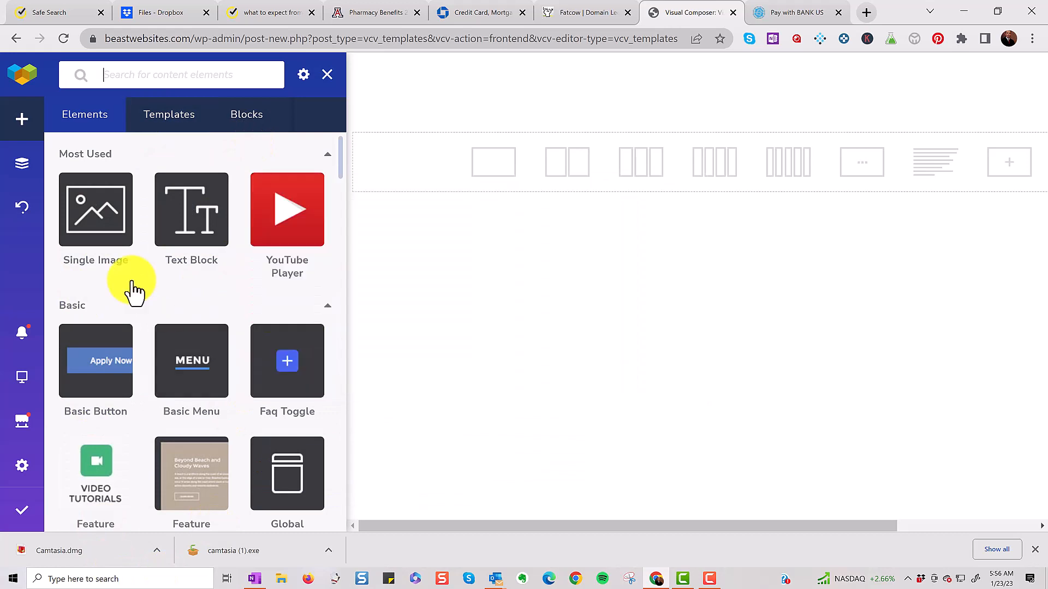
left_click(96, 214)
mouse_move(646, 247)
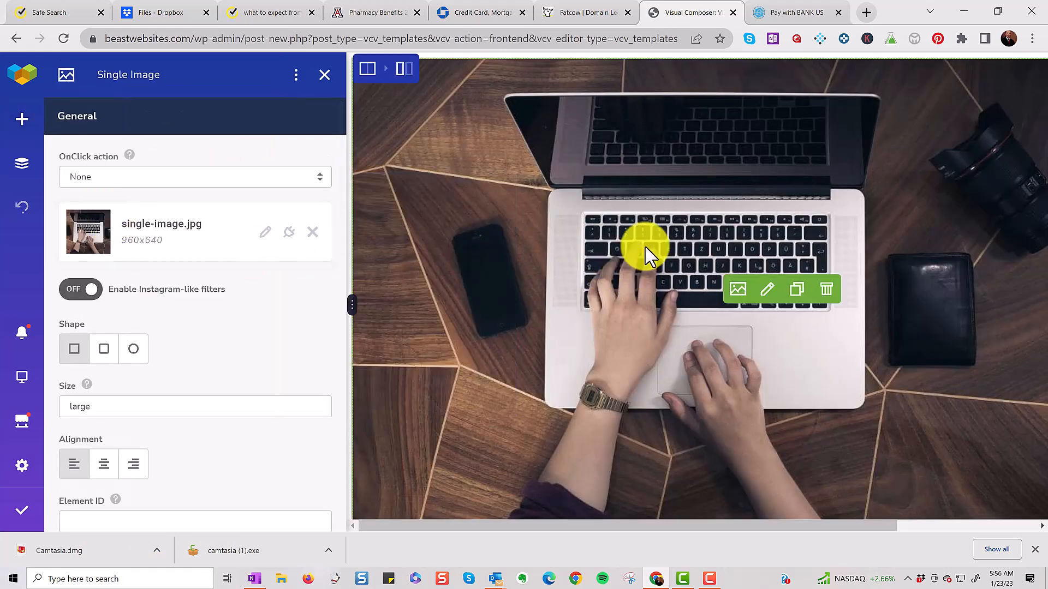
Replace the placeholder picture in the Single Image element with devil-3-scaled.jpg from the Media Library
left_click(762, 292)
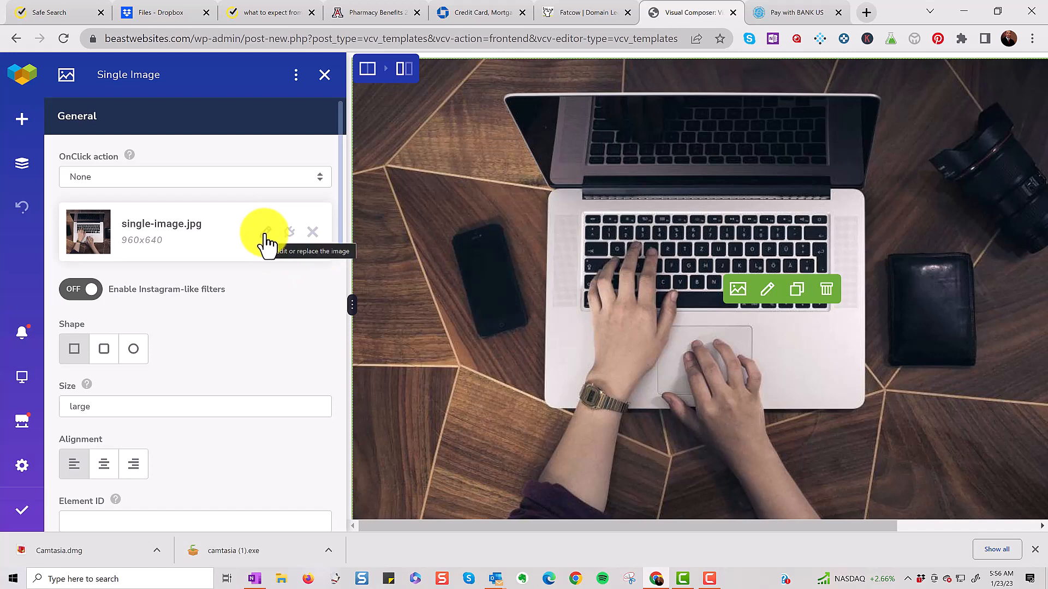
left_click(266, 233)
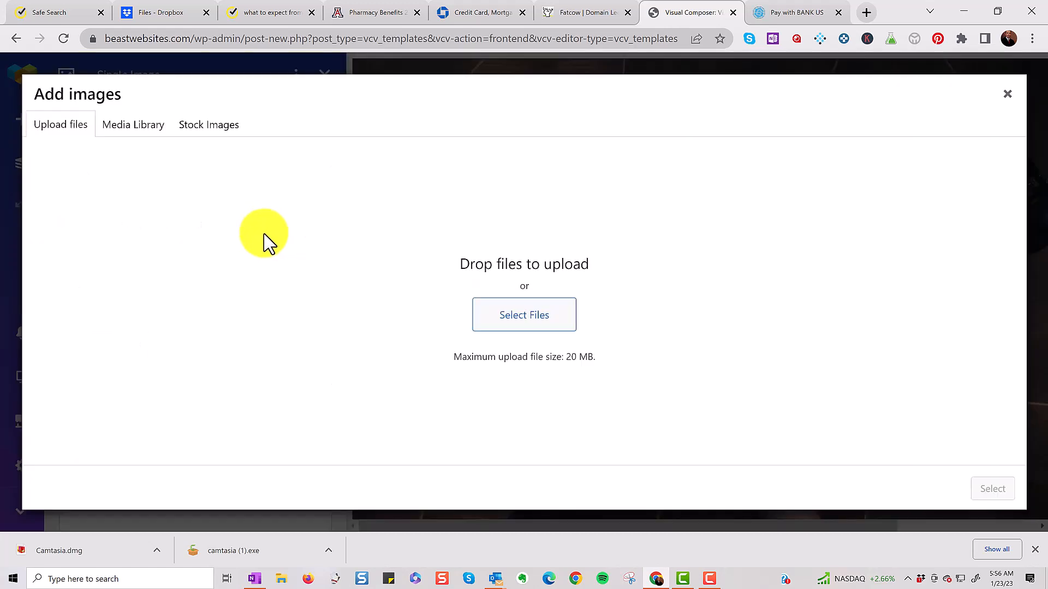
left_click(157, 137)
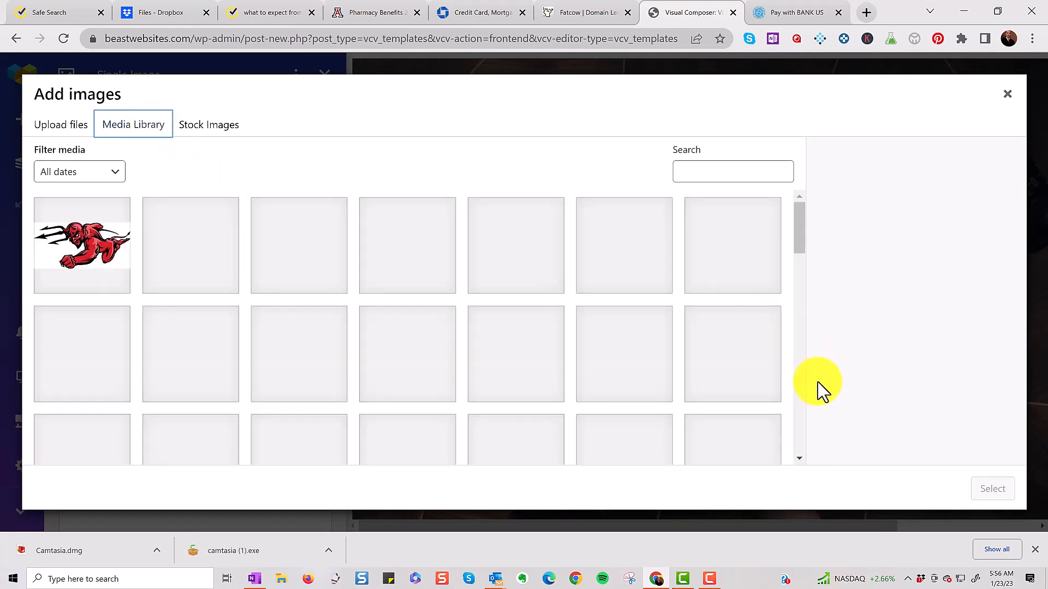
left_click(79, 271)
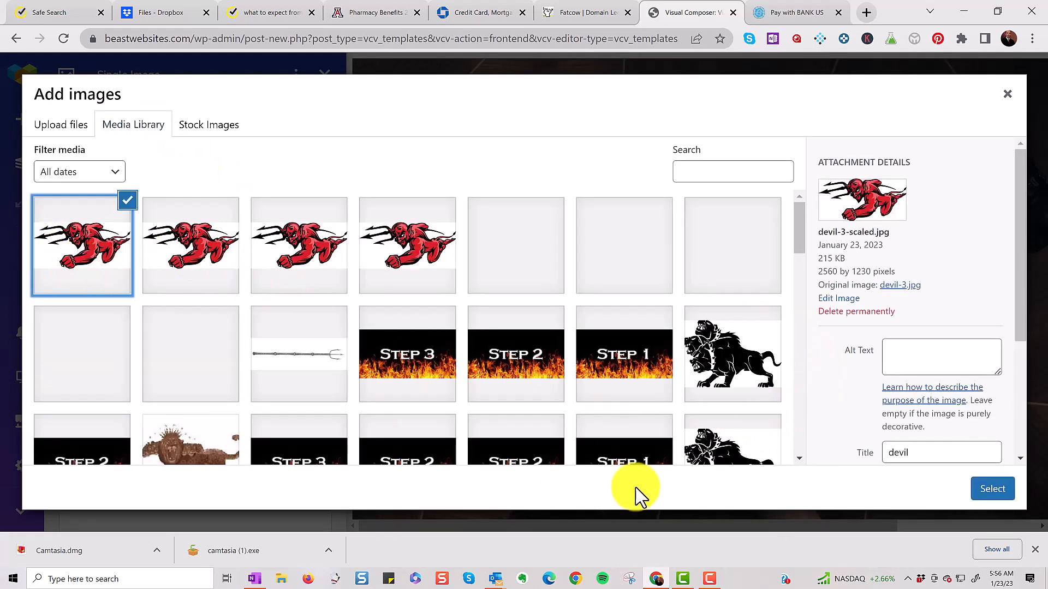
left_click(993, 490)
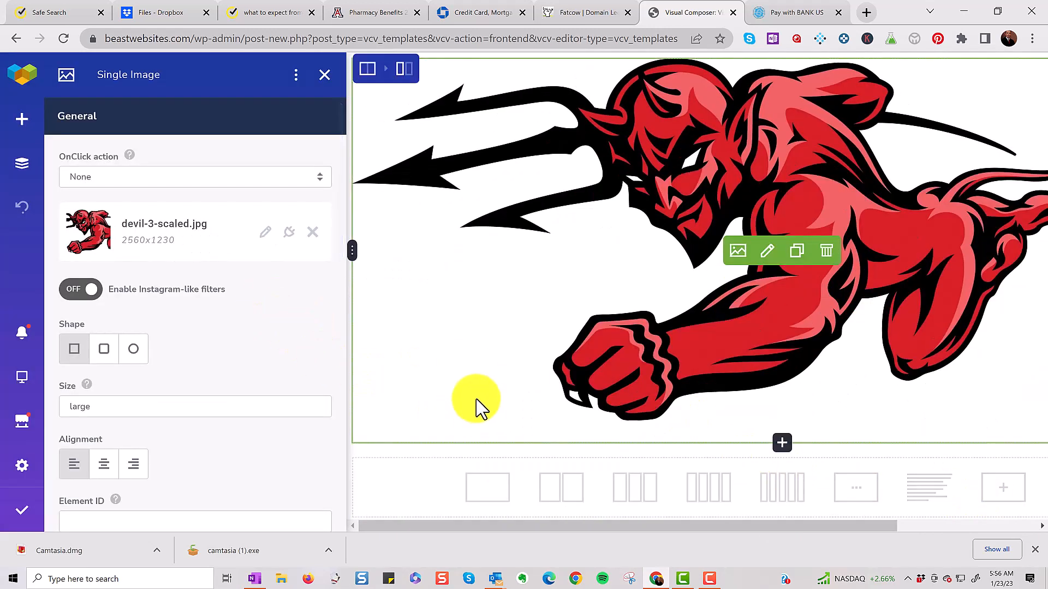
Add a one-column row below the devil image and insert a Text Block element in it
left_click(490, 493)
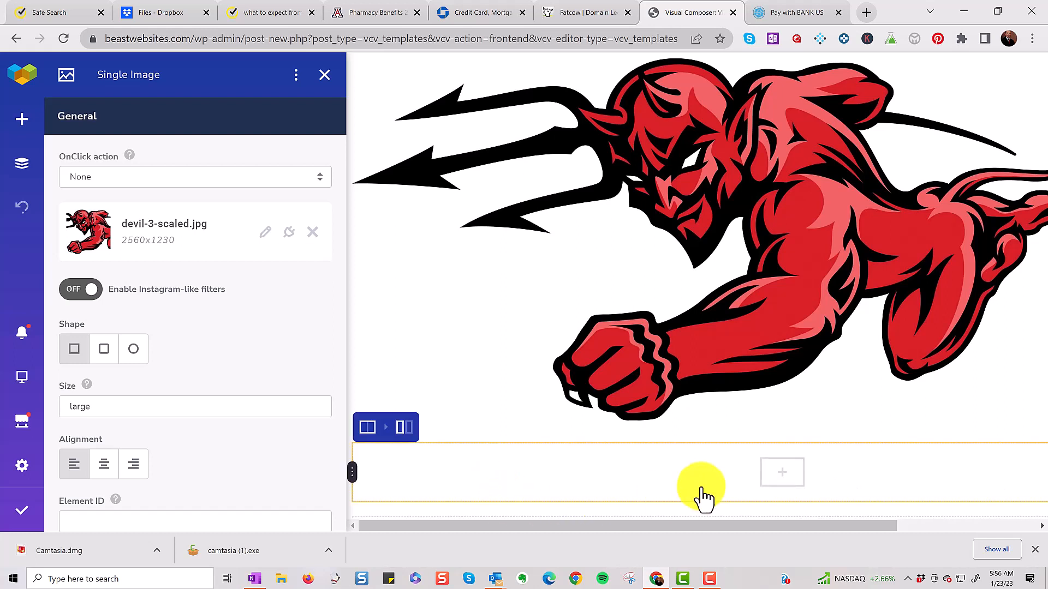
left_click(782, 484)
mouse_move(203, 228)
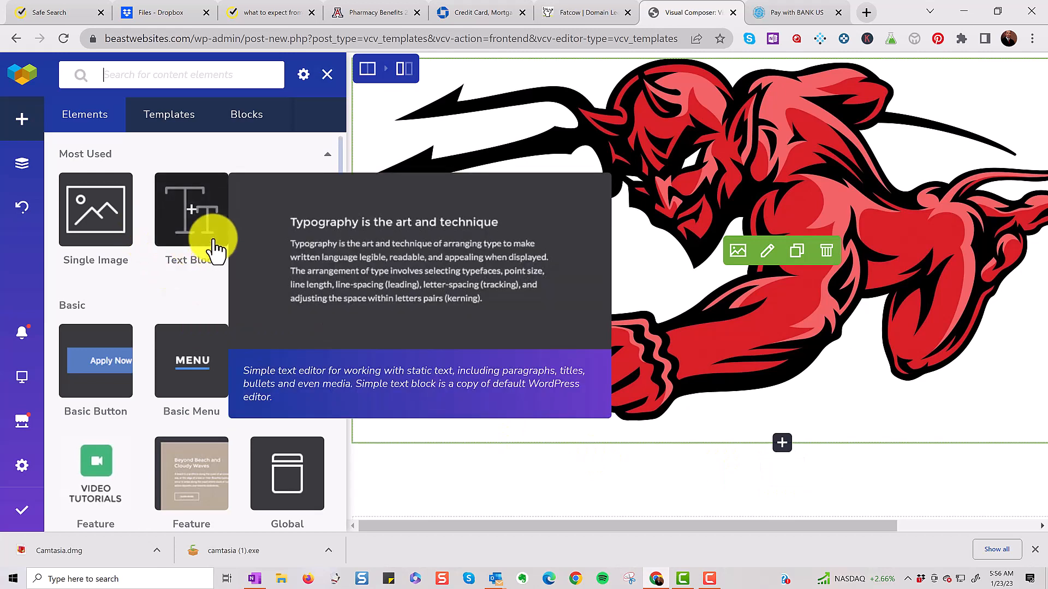
left_click(197, 219)
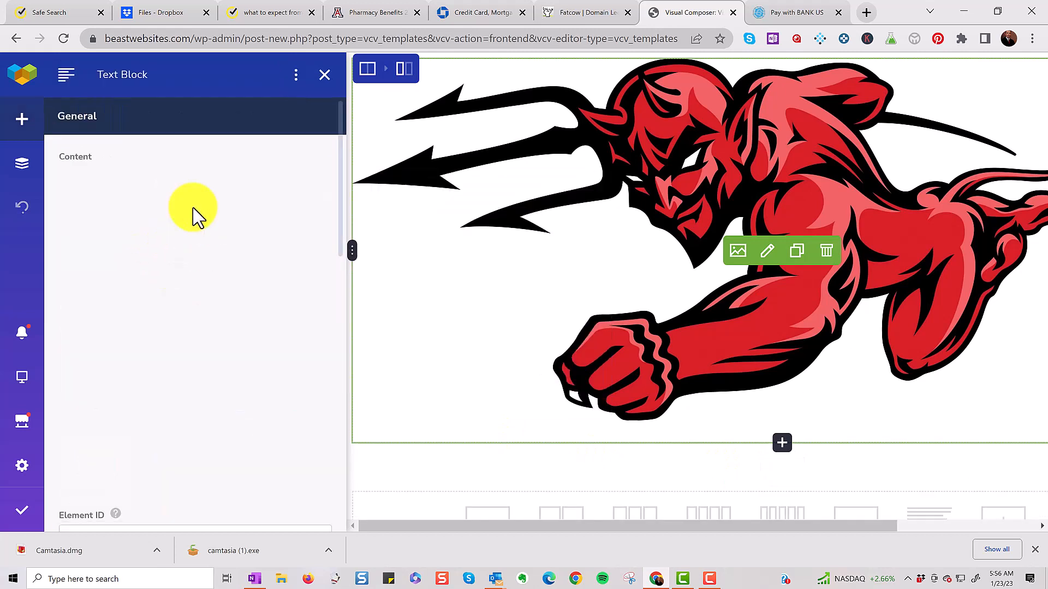
Replace all placeholder text in the Text Block with the heading "The Devil Is In The Details"
scroll(254, 367, "down", 3)
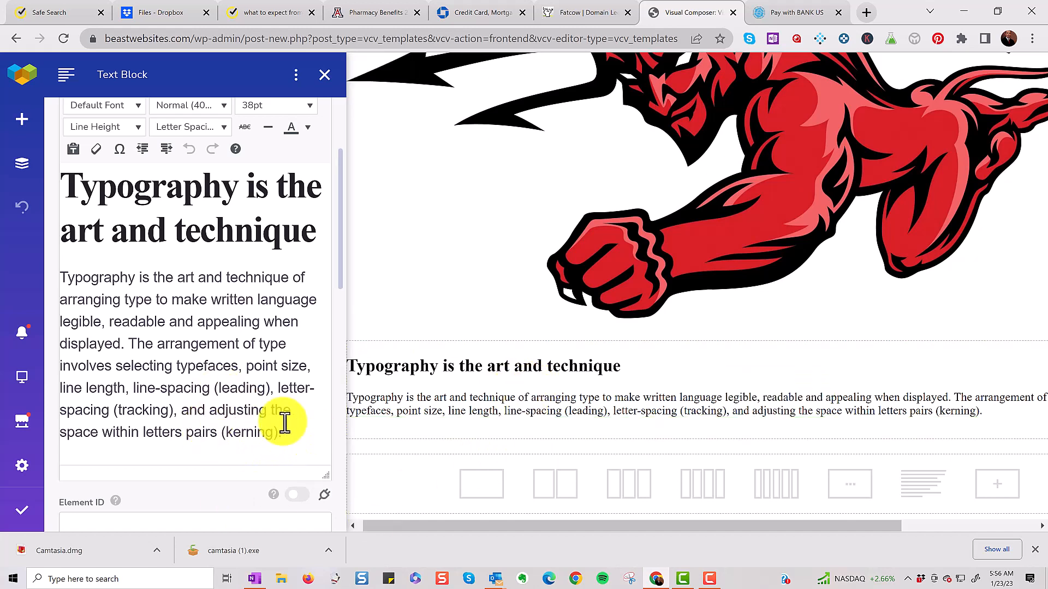
left_click_drag(285, 440, 11, 163)
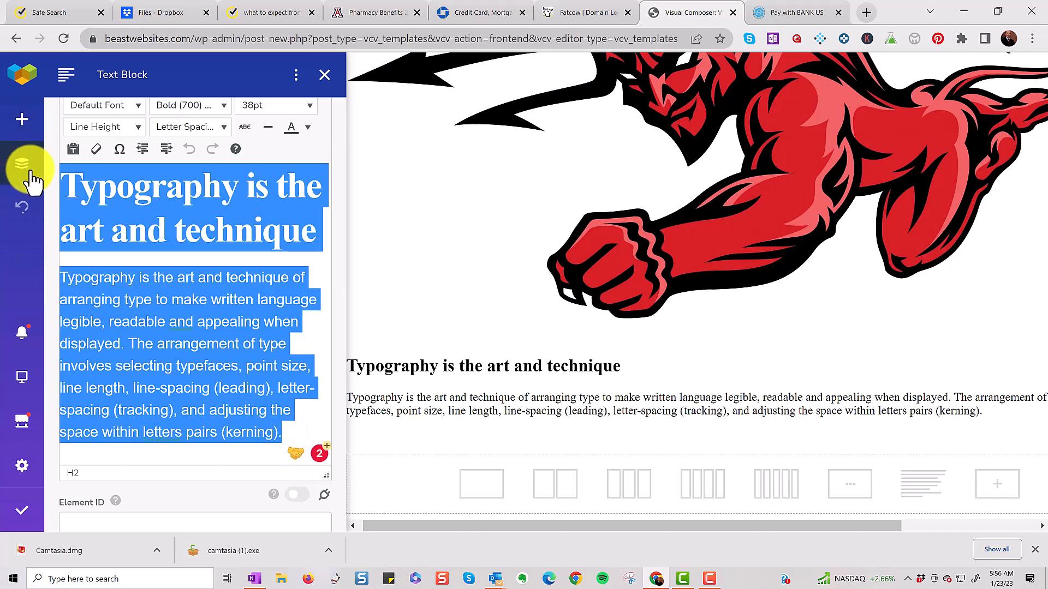
type("The Devil I")
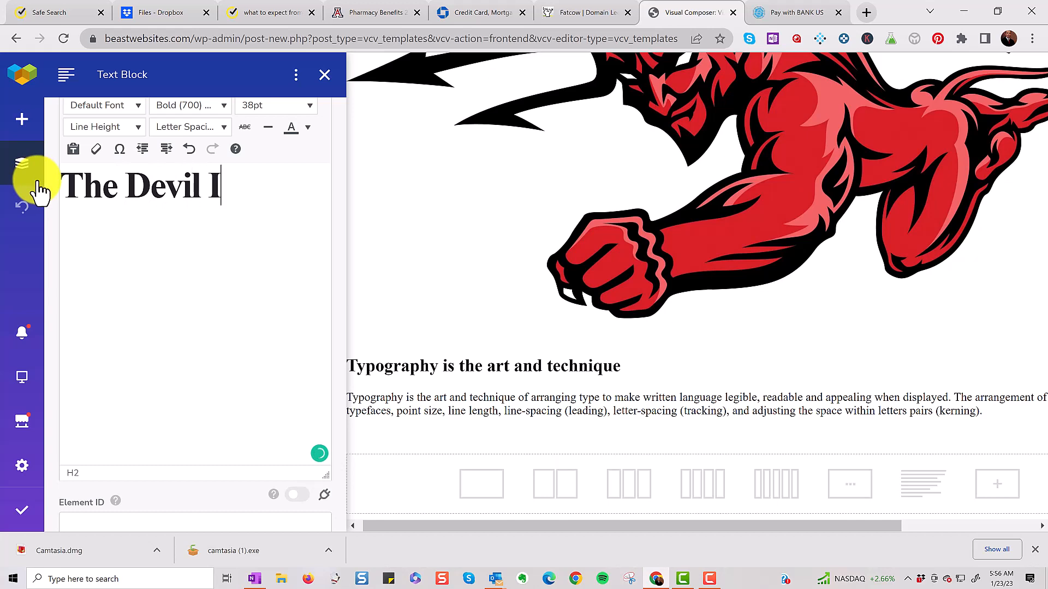
type("s In T")
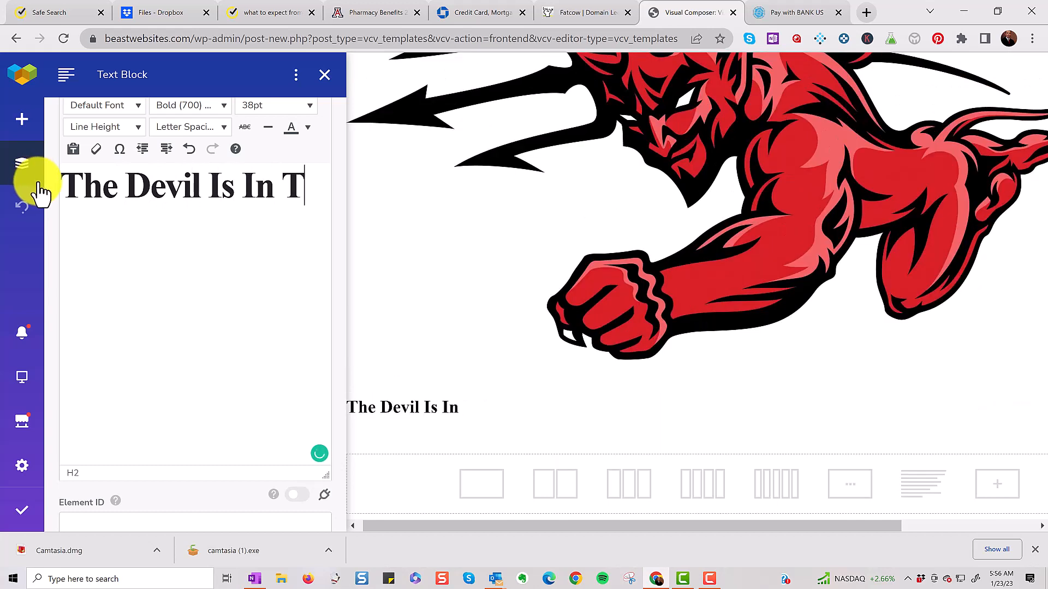
type("he Detai")
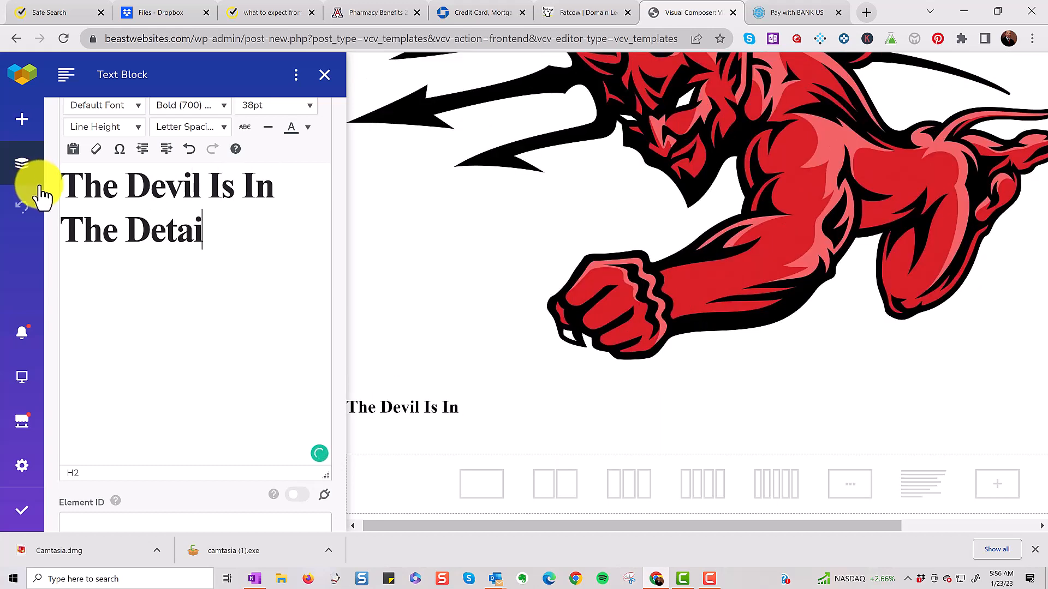
type("ls")
Center the "The Devil Is In The Details" heading and set its font size to 56pt
scroll(234, 245, "up", 3)
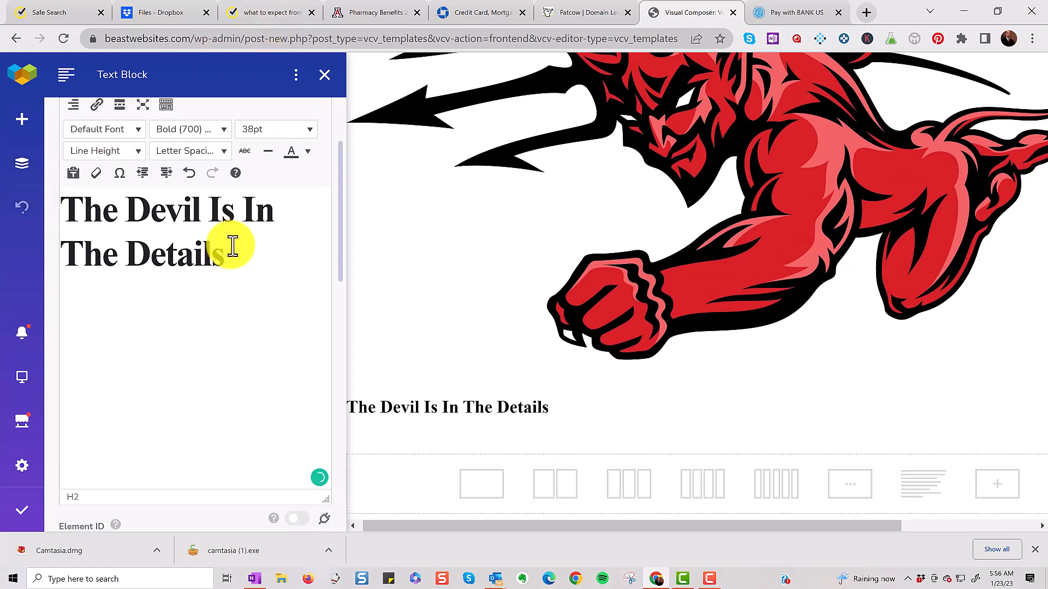
left_click_drag(236, 381, 75, 304)
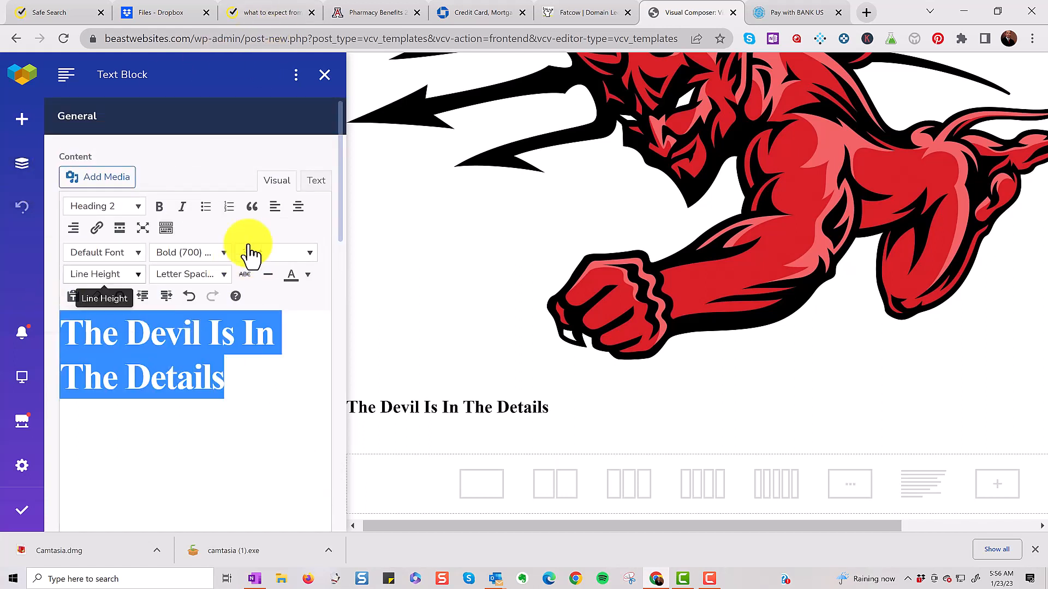
left_click(298, 206)
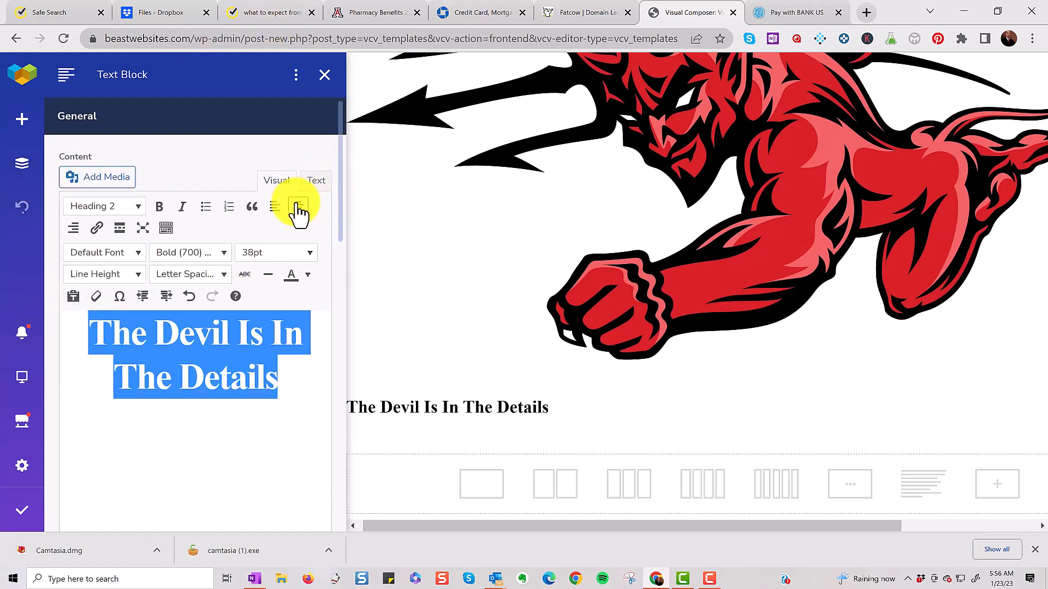
left_click(309, 253)
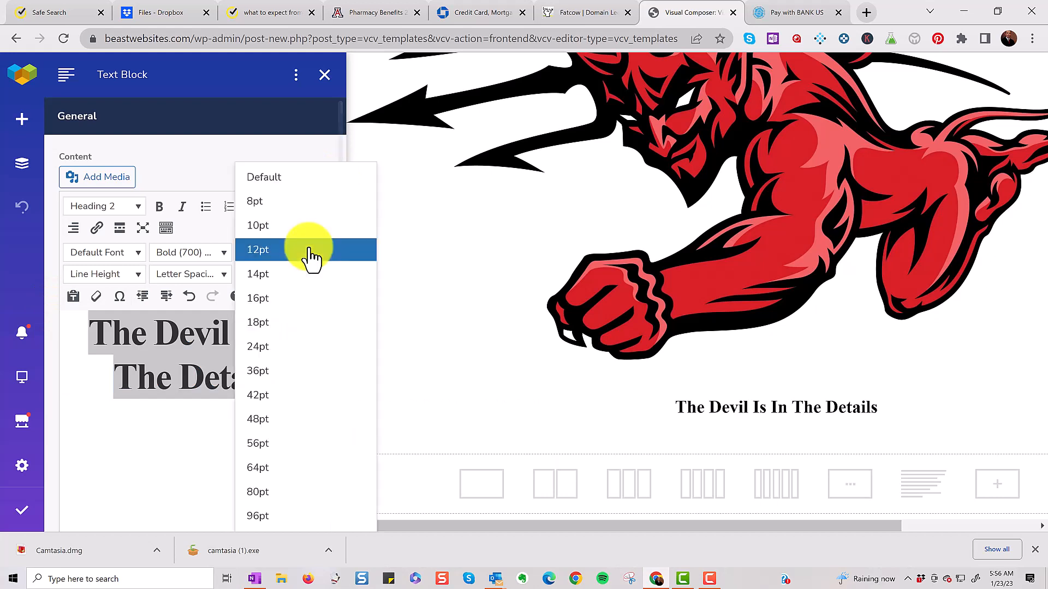
left_click(279, 445)
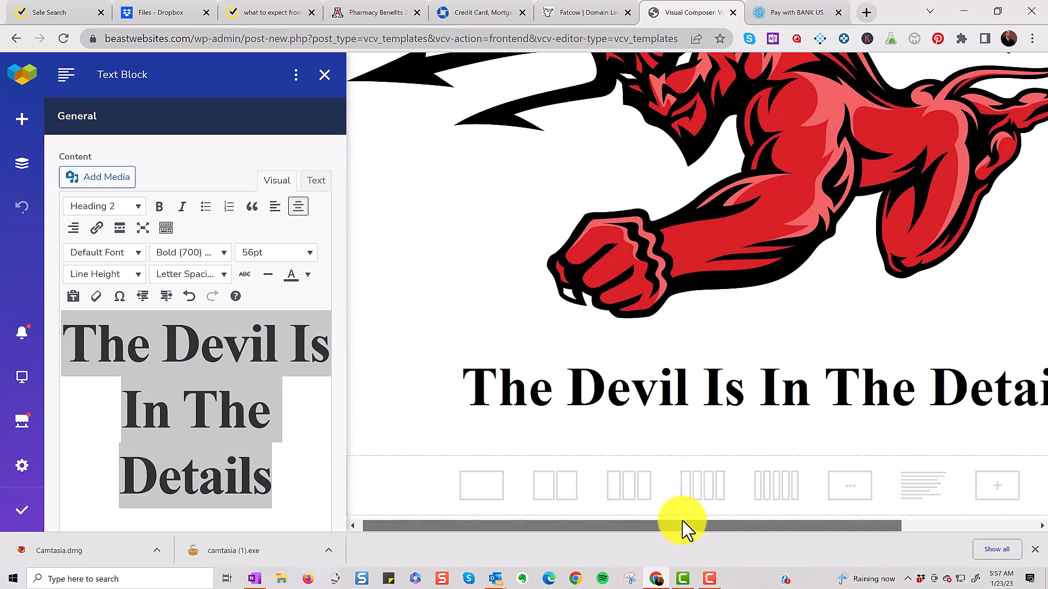
Publish the global template with the devil image and heading, and return to the WordPress Dashboard
left_click_drag(682, 527, 704, 504)
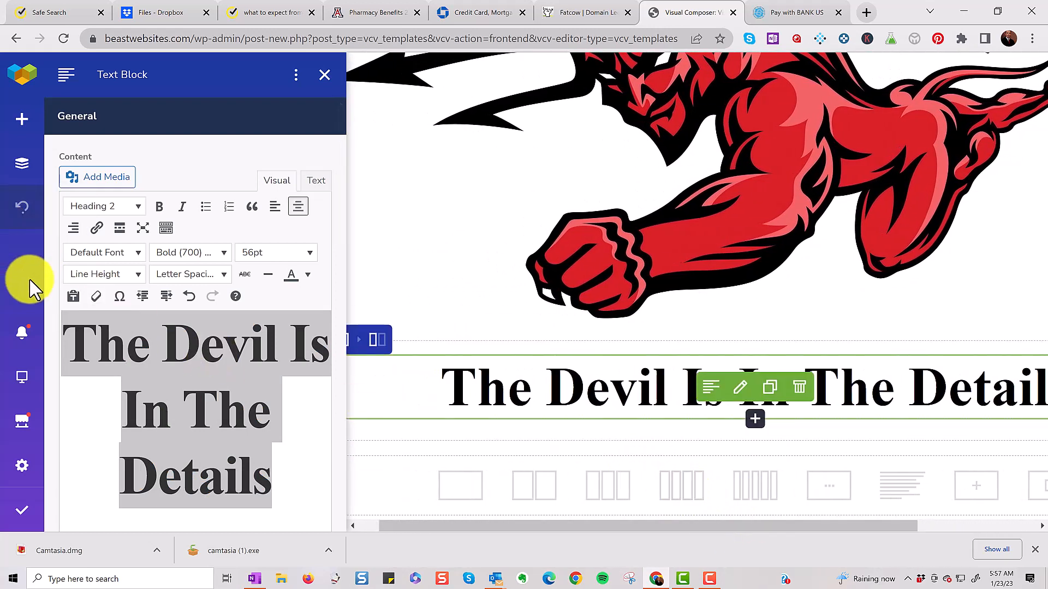
mouse_move(5, 532)
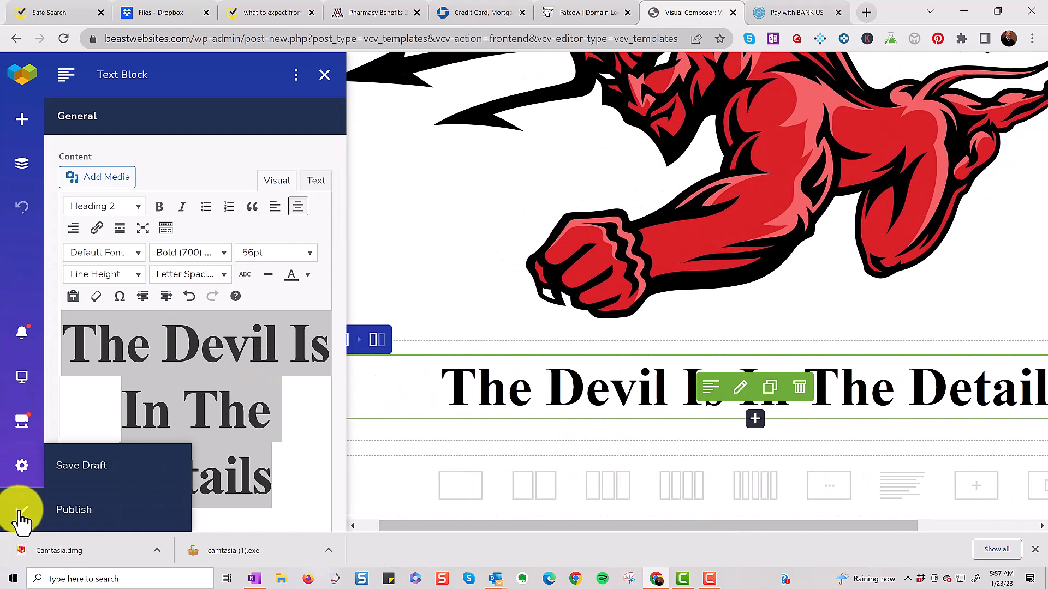
left_click(106, 510)
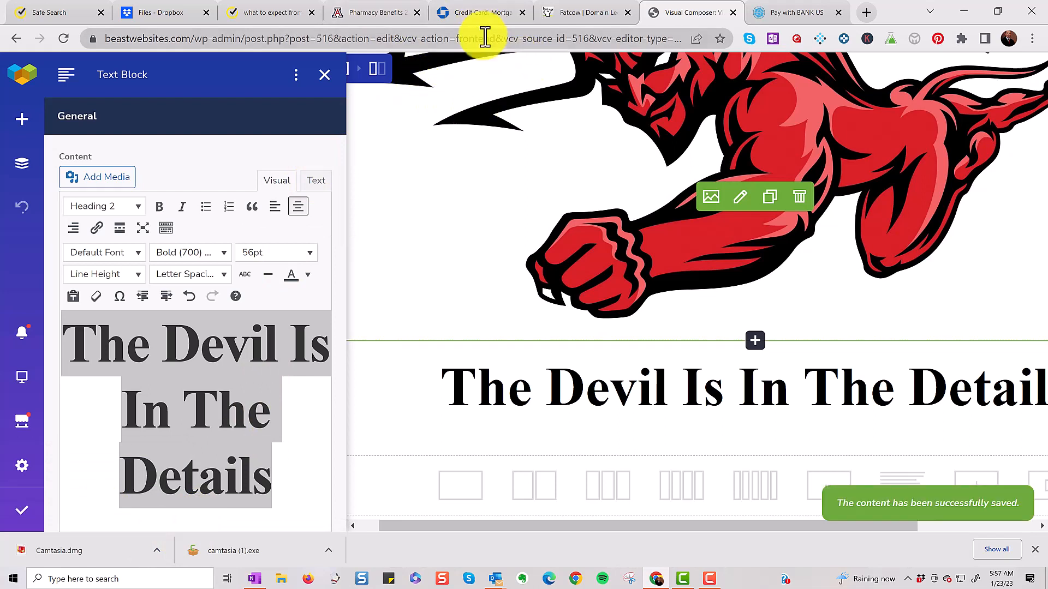
mouse_move(22, 467)
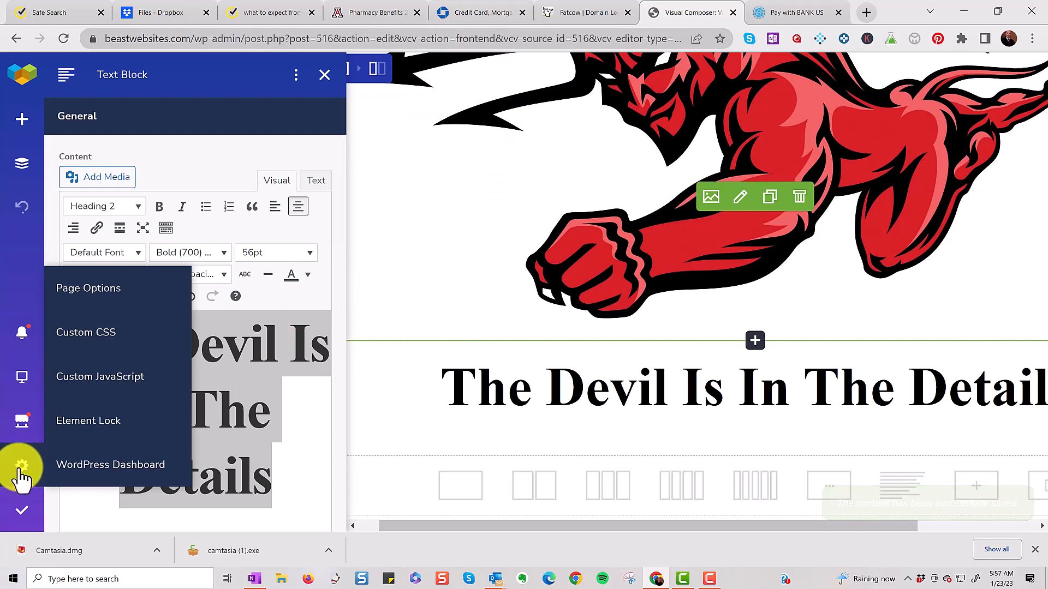
left_click(153, 468)
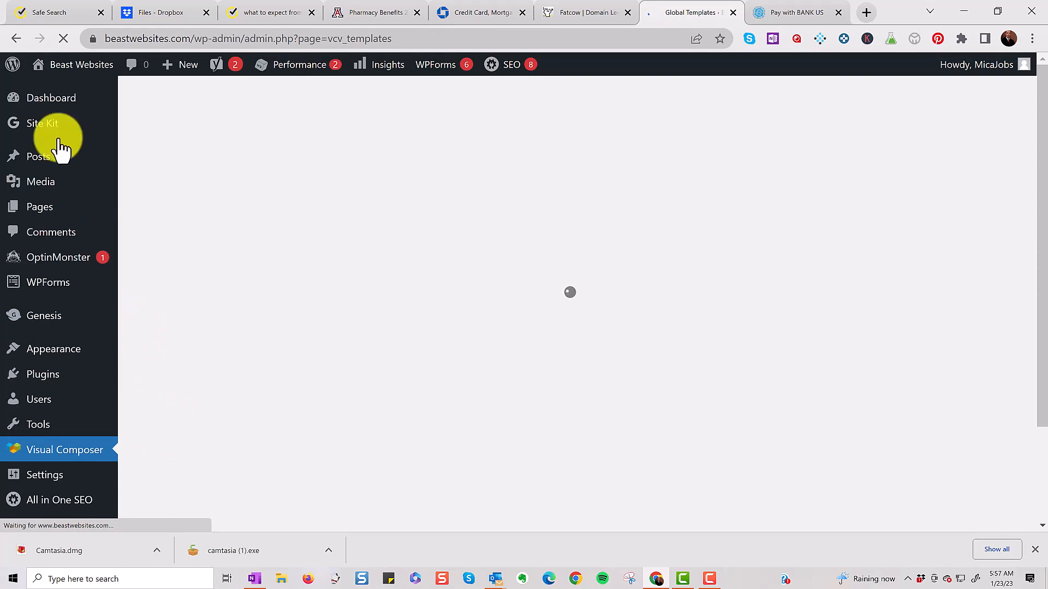
Create a new page in the Visual Composer editor with the Blank page layout
mouse_move(101, 268)
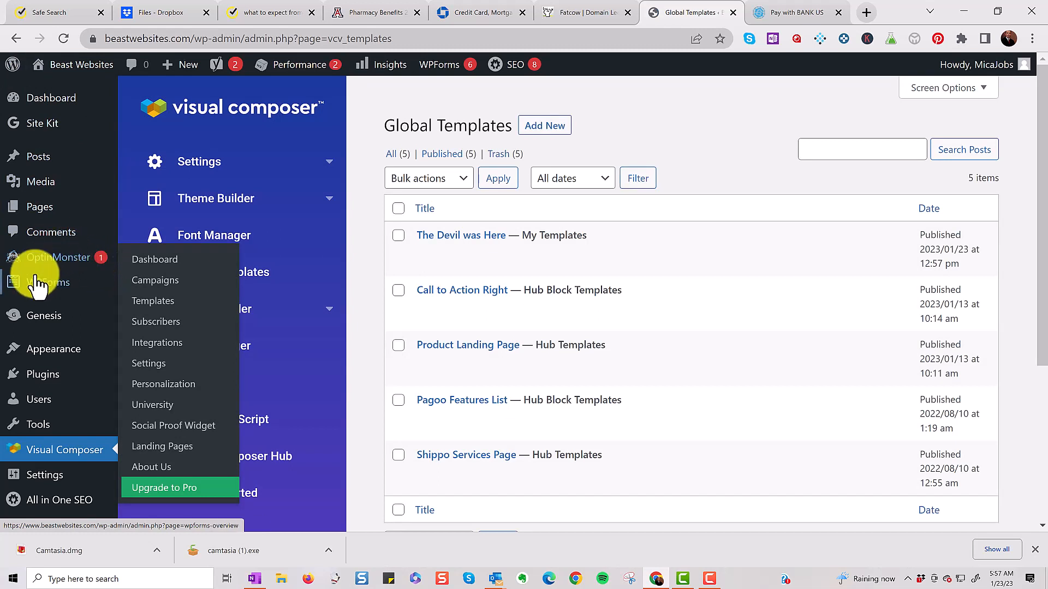
mouse_move(14, 296)
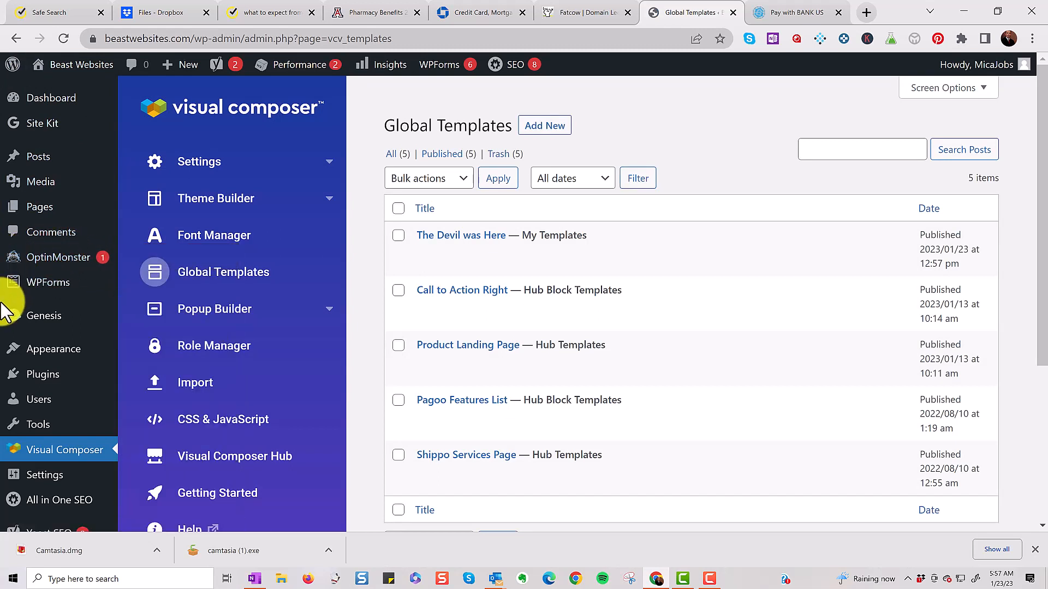
mouse_move(3, 308)
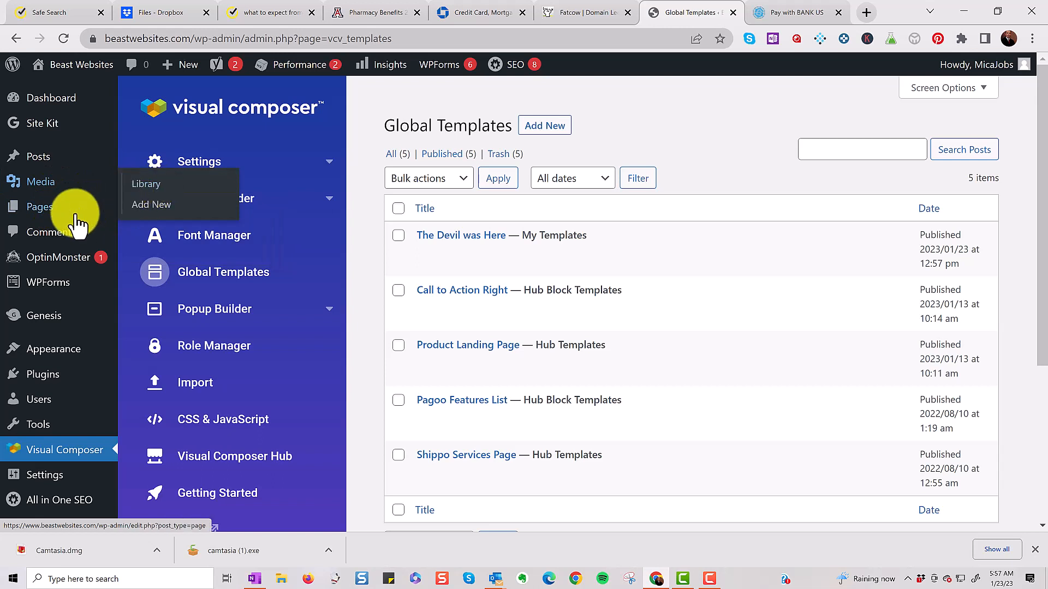
mouse_move(76, 210)
left_click(192, 252)
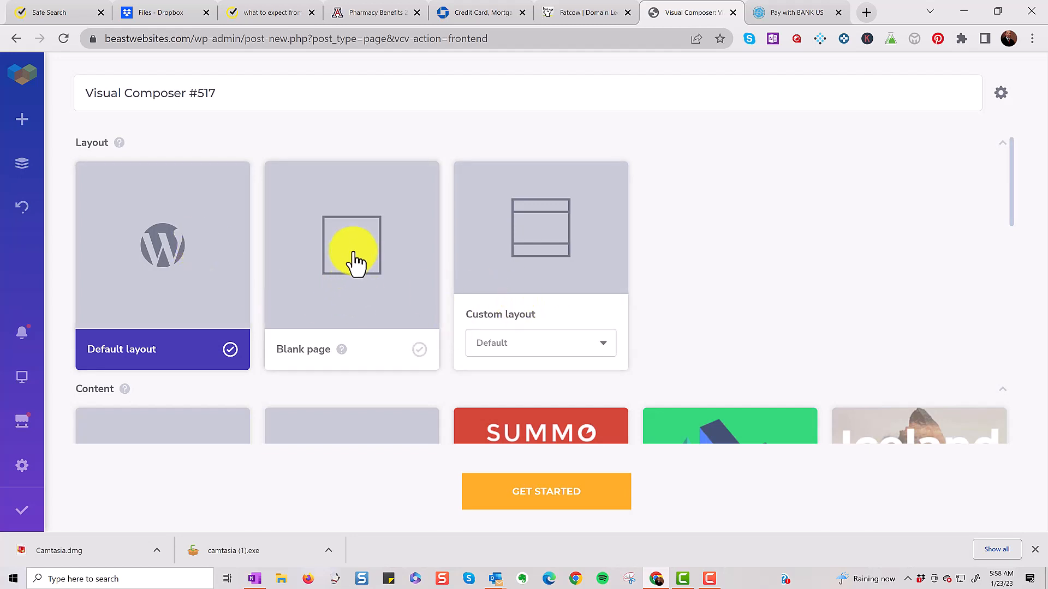
left_click(357, 254)
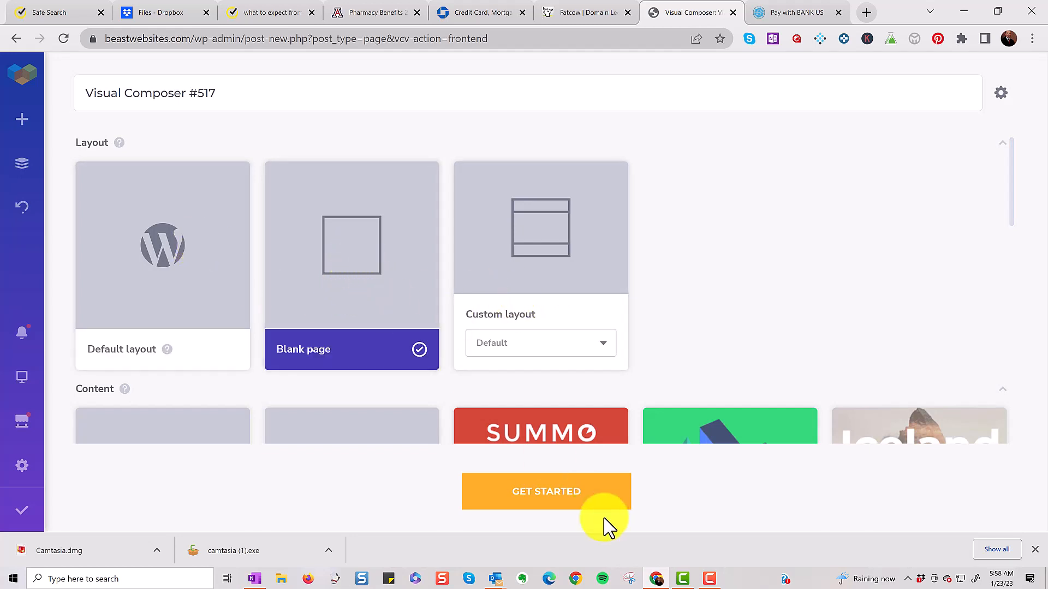
left_click(580, 495)
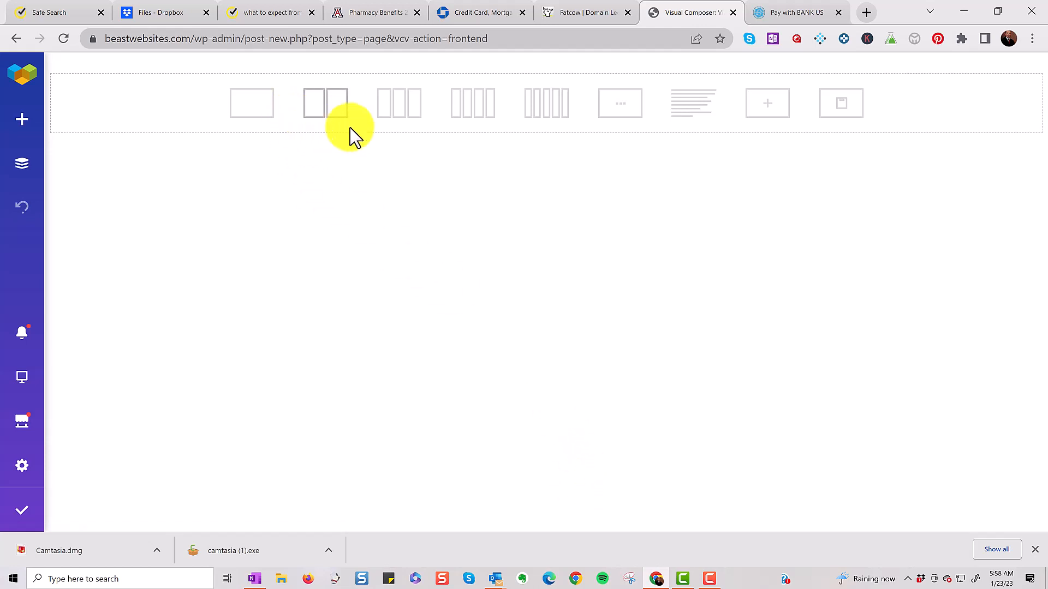
Insert the saved template "The Devil was Here" from My Templates into the blank page
left_click(24, 124)
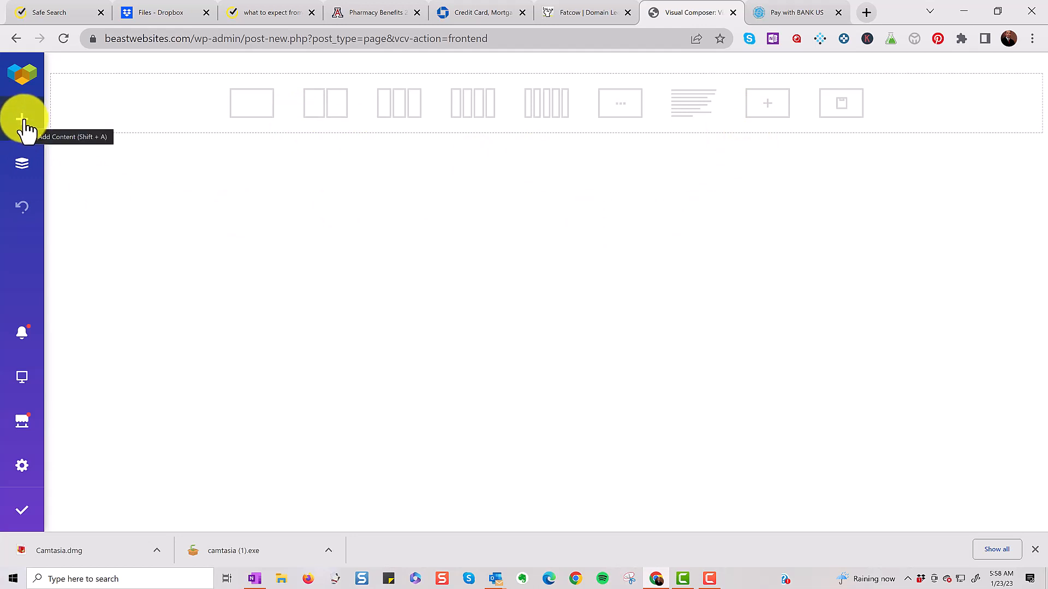
left_click(22, 120)
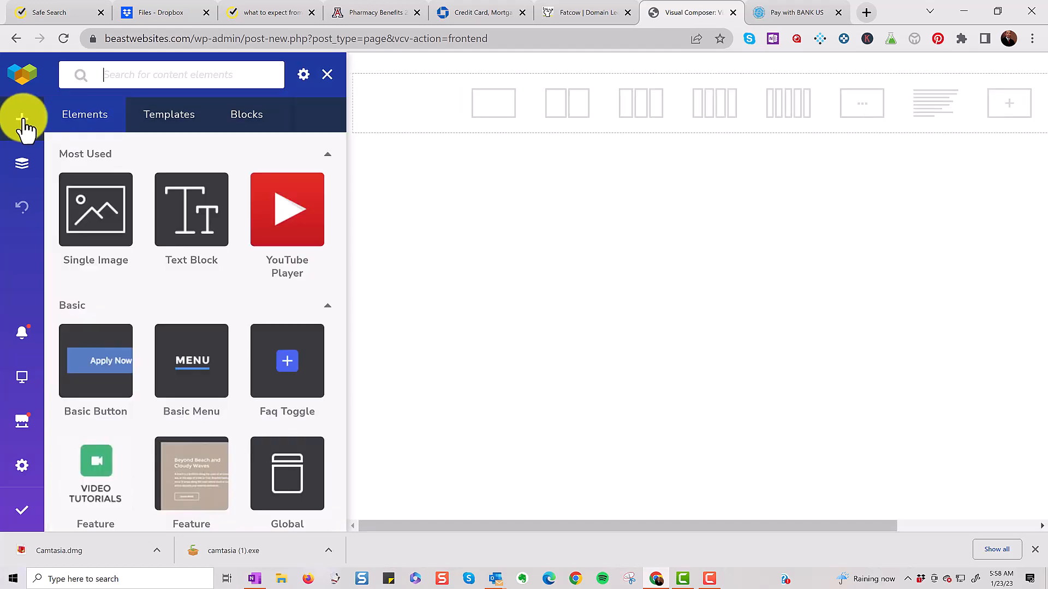
mouse_move(118, 263)
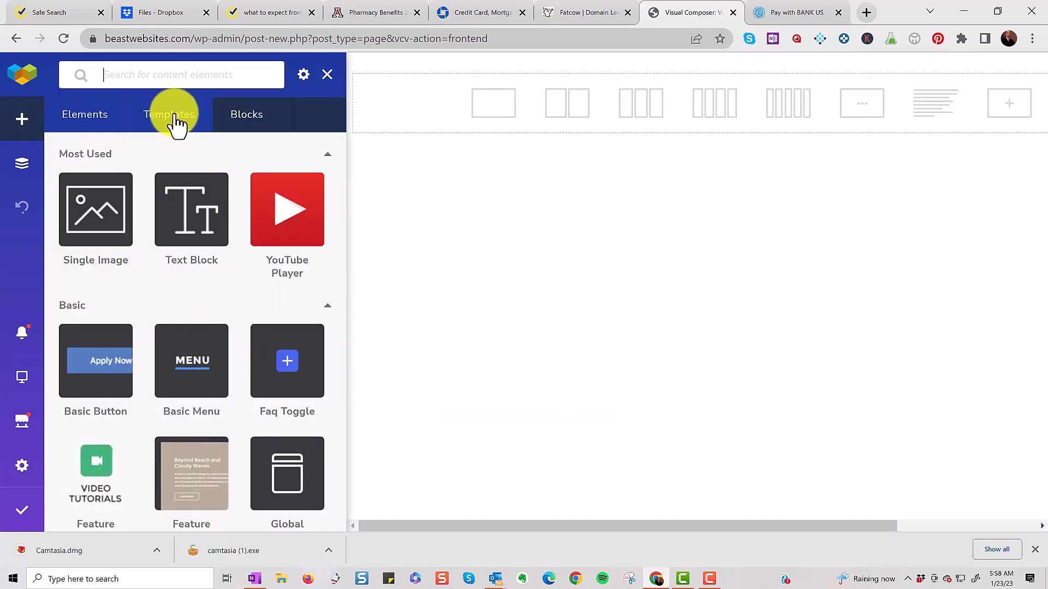
left_click(174, 120)
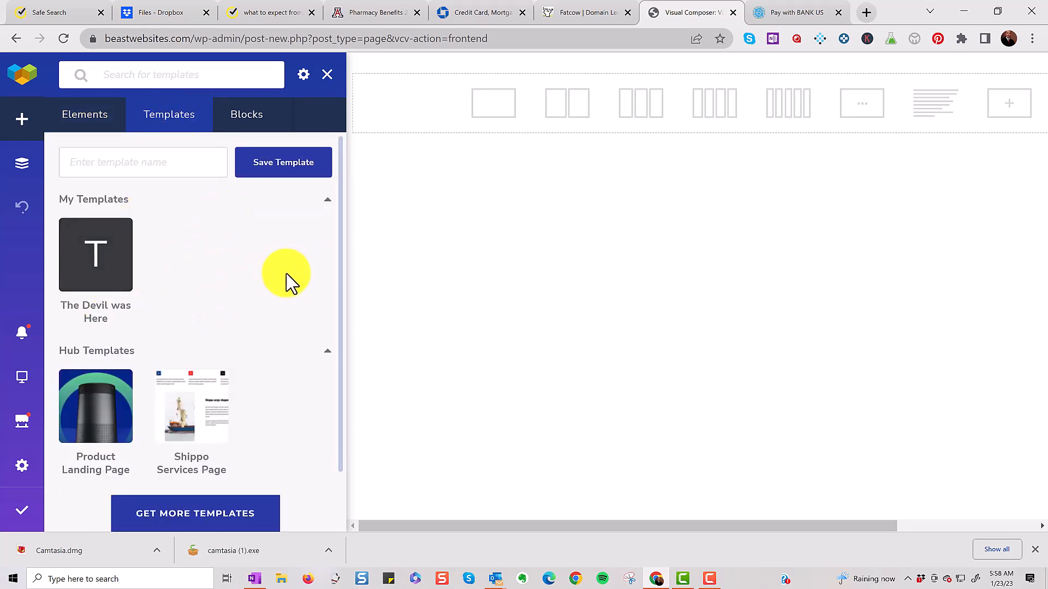
scroll(89, 273, "down", 1)
mouse_move(122, 402)
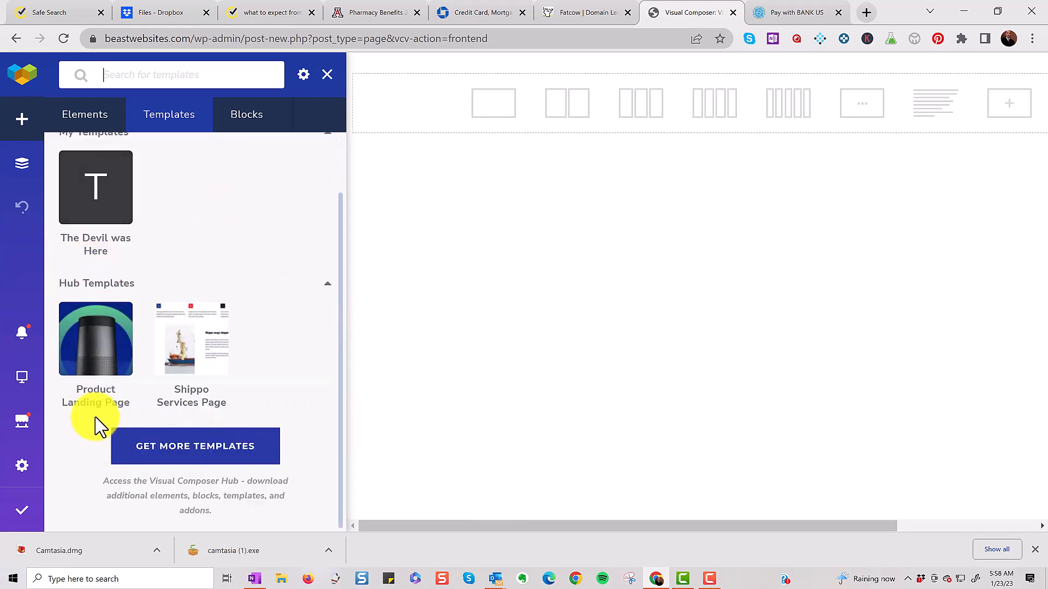
mouse_move(215, 397)
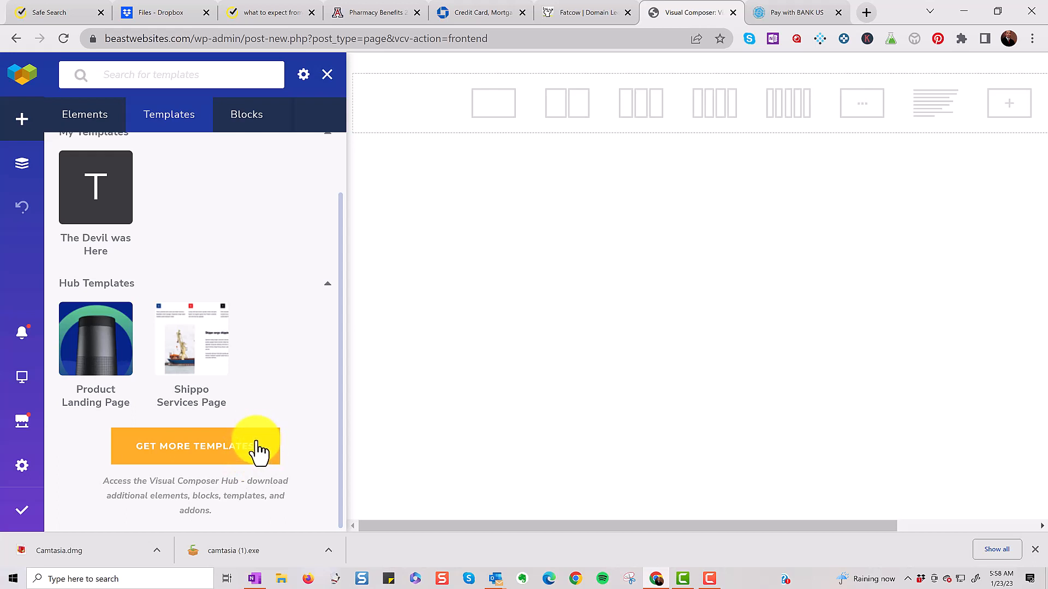
scroll(260, 453, "up", 2)
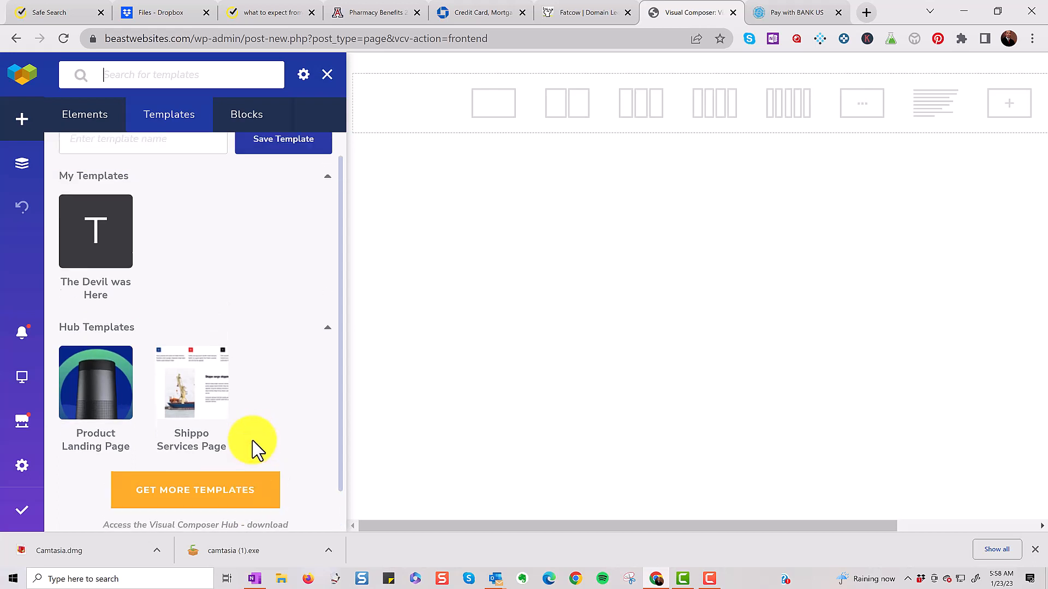
left_click(101, 261)
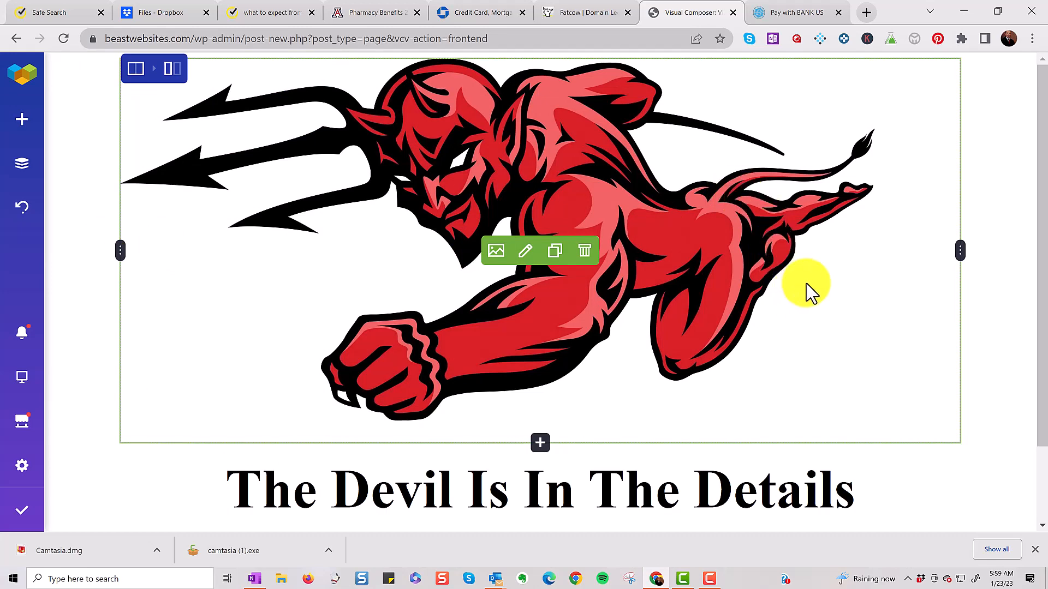
scroll(807, 290, "down", 2)
scroll(860, 453, "up", 2)
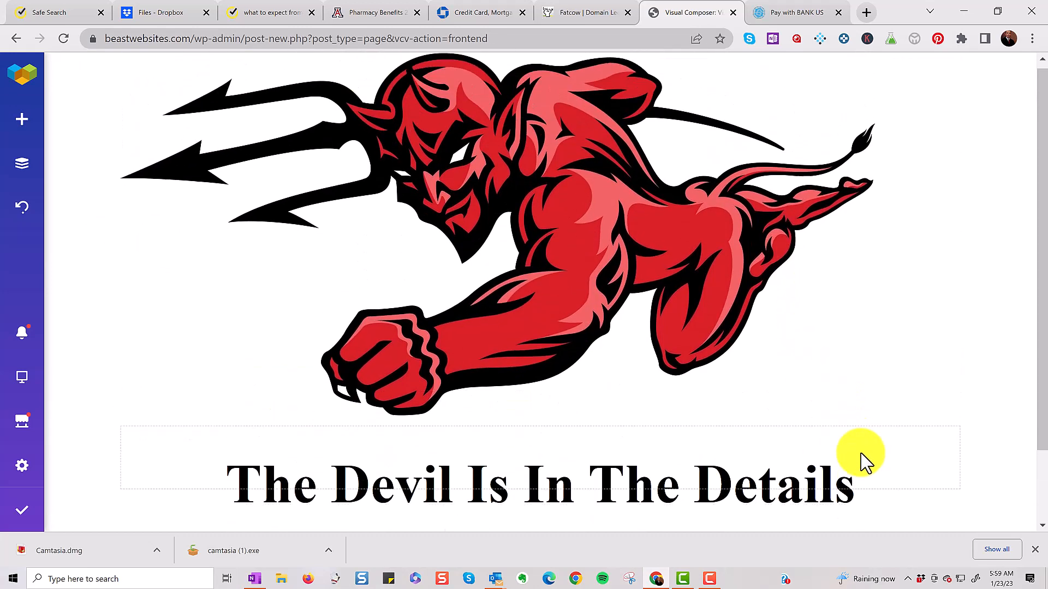